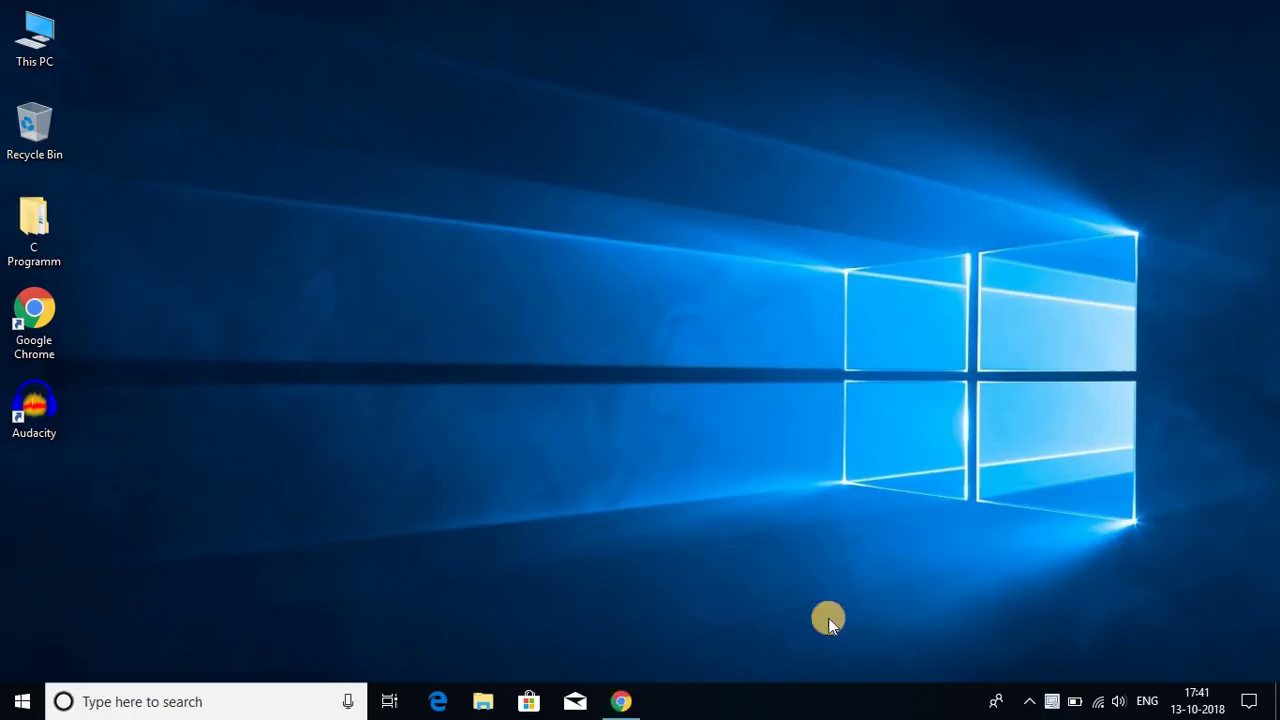
Switch to Chrome, open Oracle's Java SE Development Kit 11 download page from the search results, and accept the license agreement
{"action": "left_click", "coordinate": [614, 702]}
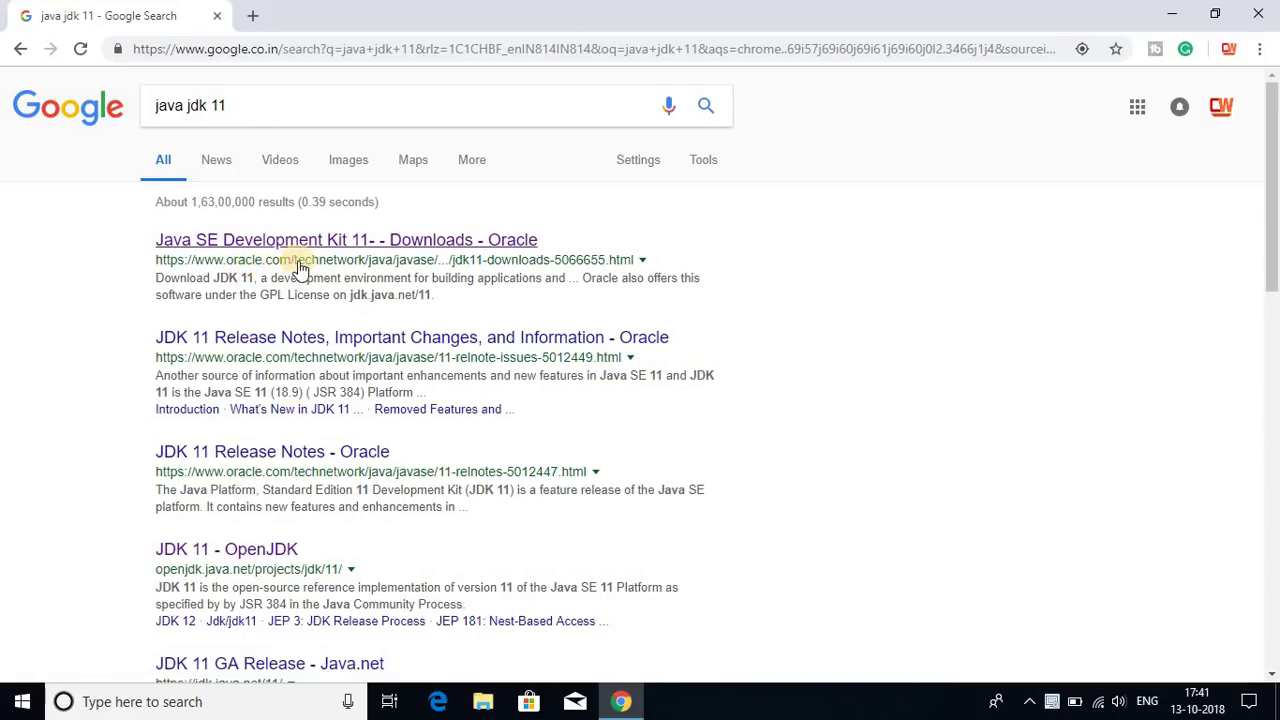
{"action": "left_click", "coordinate": [340, 242]}
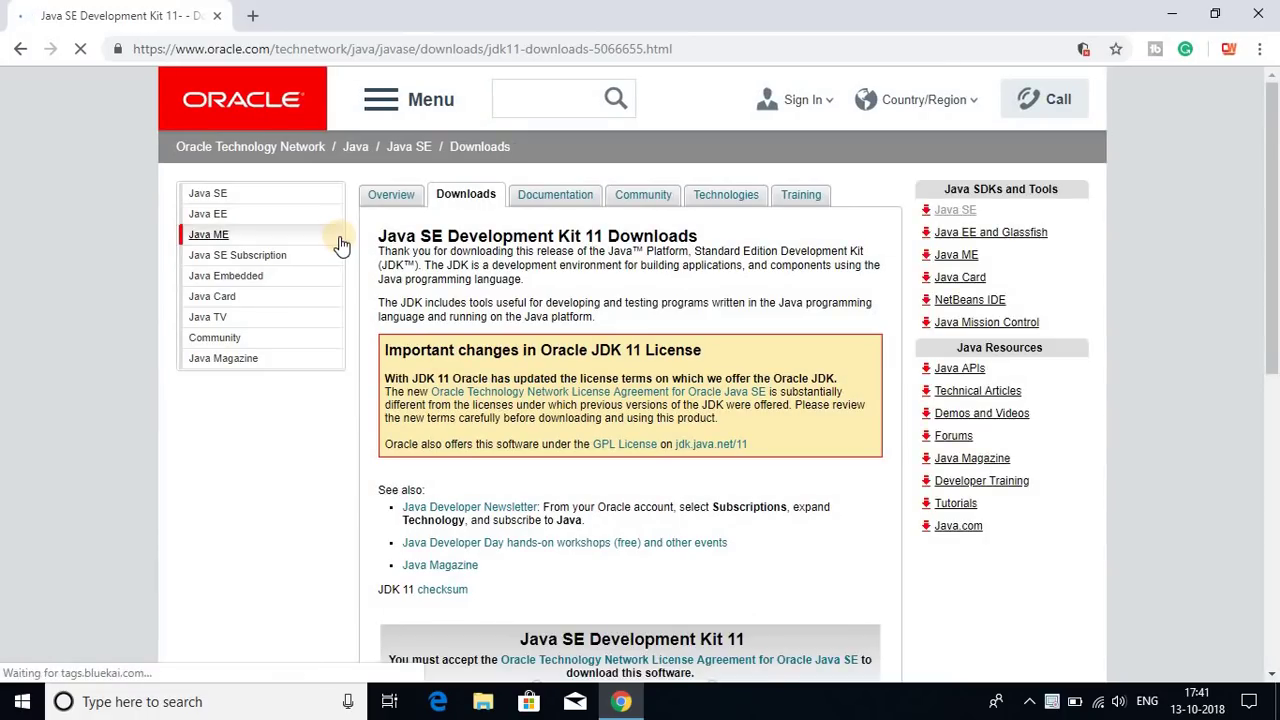
{"action": "left_click_drag", "start_coordinate": [380, 236], "coordinate": [586, 235]}
{"action": "double_click", "coordinate": [594, 236]}
{"action": "left_click_drag", "start_coordinate": [690, 236], "coordinate": [697, 236]}
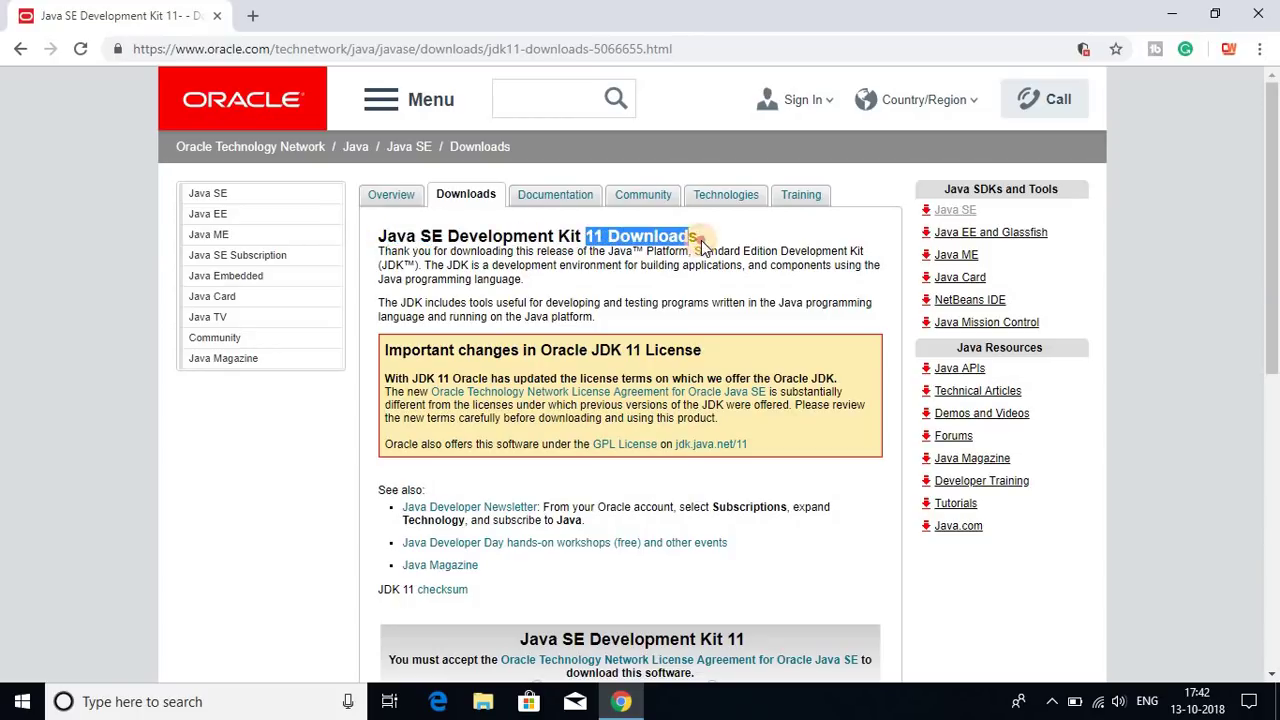
{"action": "scroll", "coordinate": [668, 241], "scroll_direction": "down", "scroll_amount": 4}
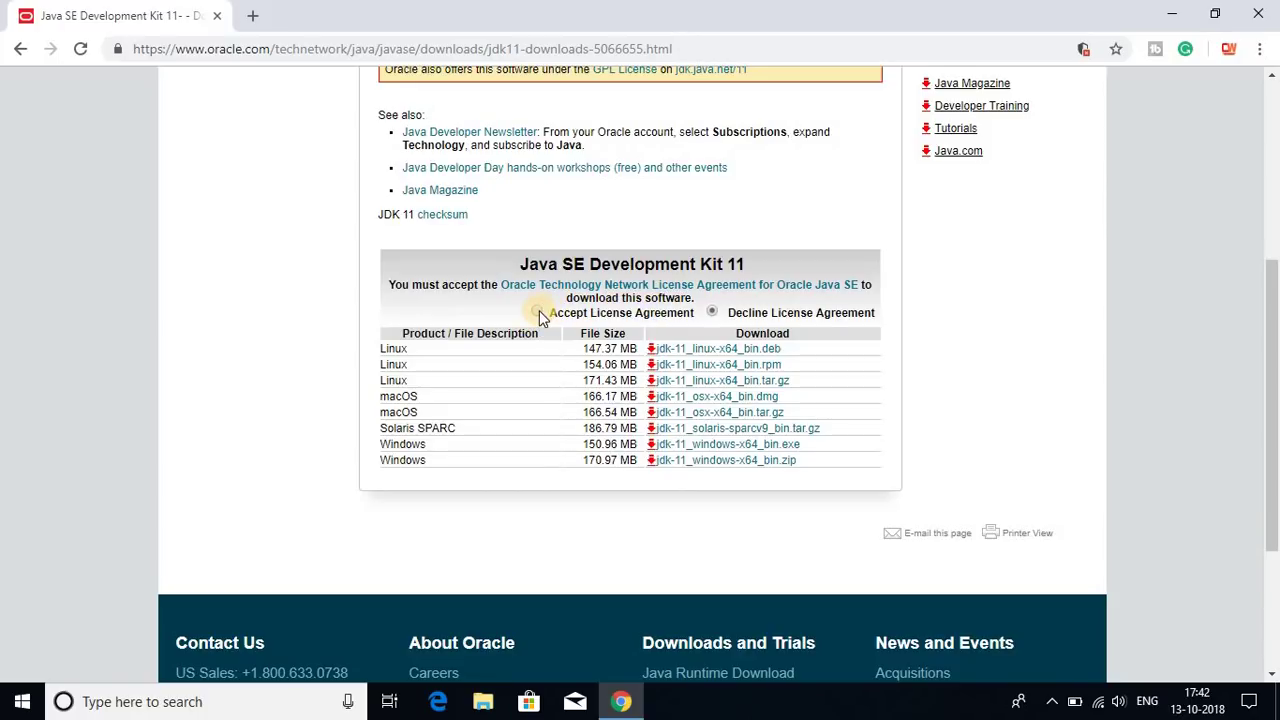
{"action": "left_click", "coordinate": [538, 313]}
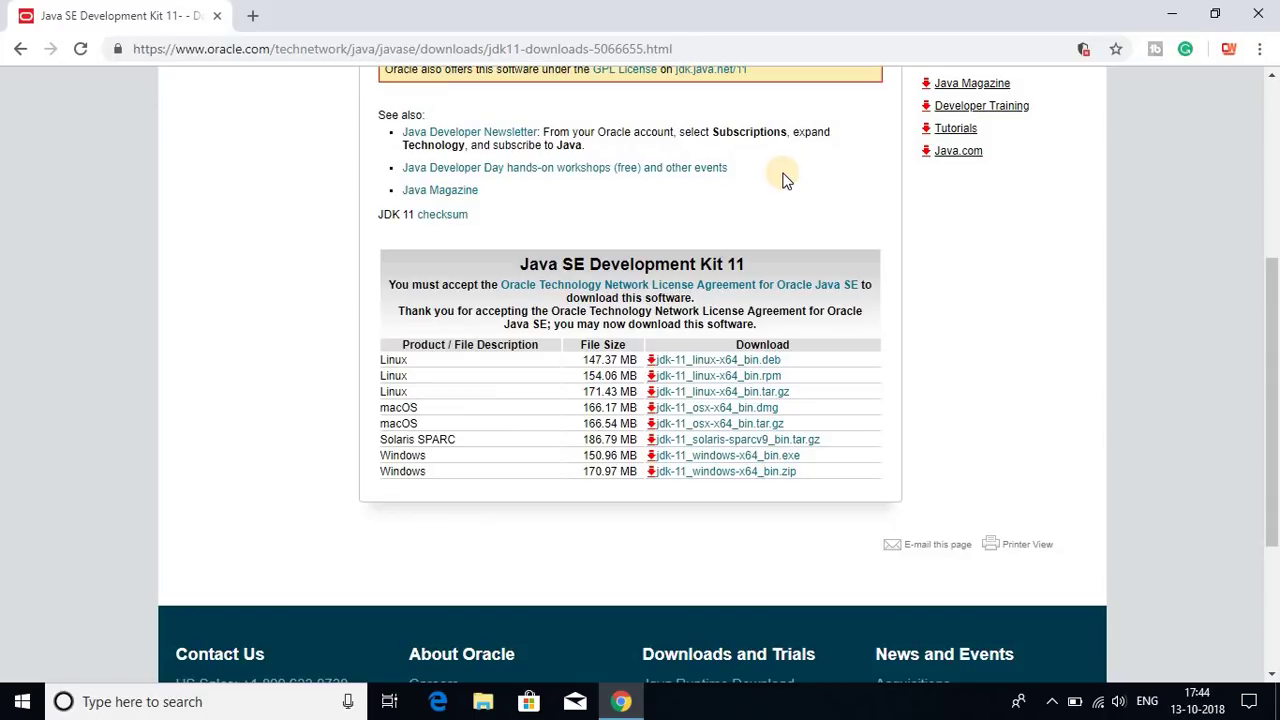
Check the Windows system type in the device specifications, and close the Settings window
{"action": "left_click", "coordinate": [22, 705]}
{"action": "right_click", "coordinate": [22, 705]}
{"action": "left_click", "coordinate": [65, 283]}
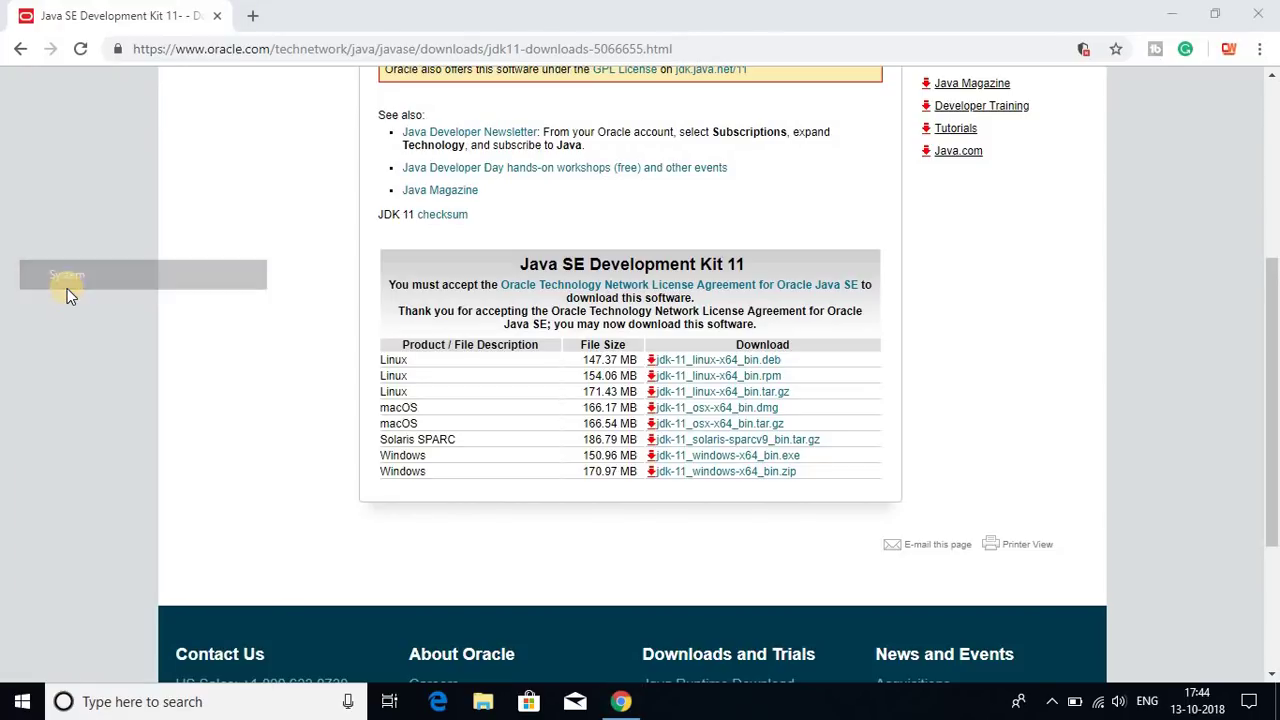
{"action": "scroll", "coordinate": [766, 491], "scroll_direction": "down", "scroll_amount": 3}
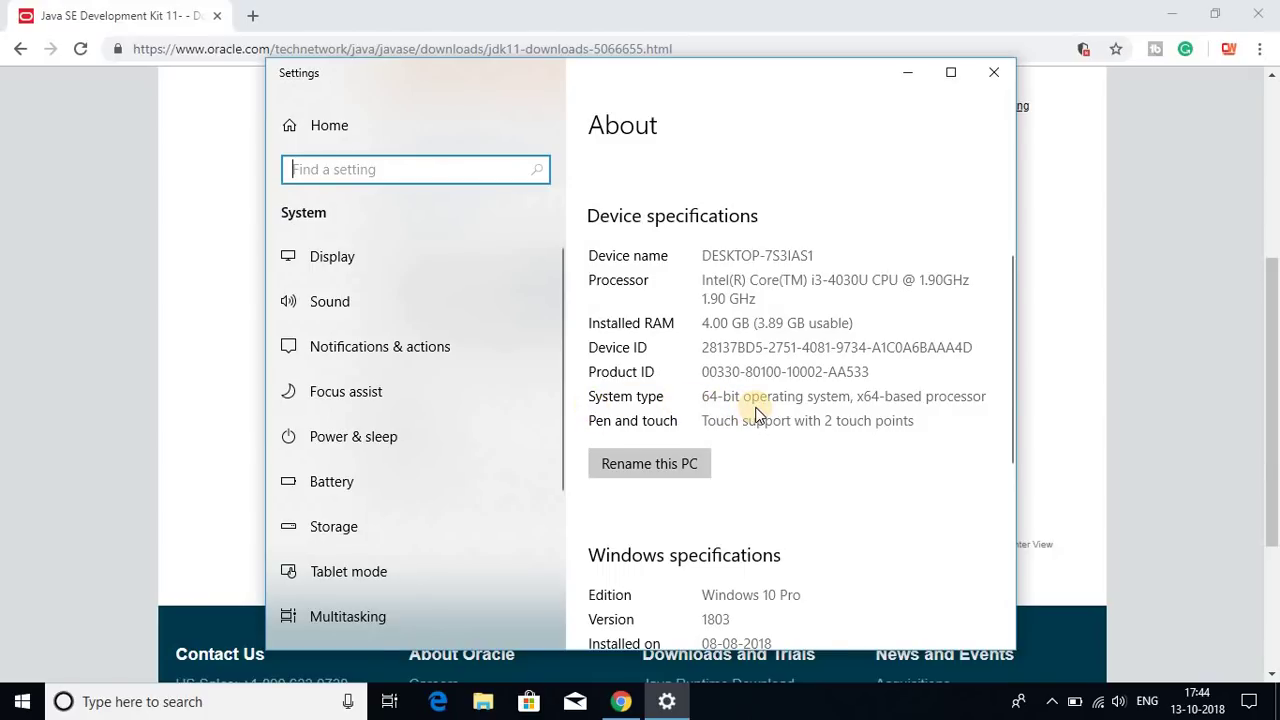
{"action": "left_click", "coordinate": [993, 72]}
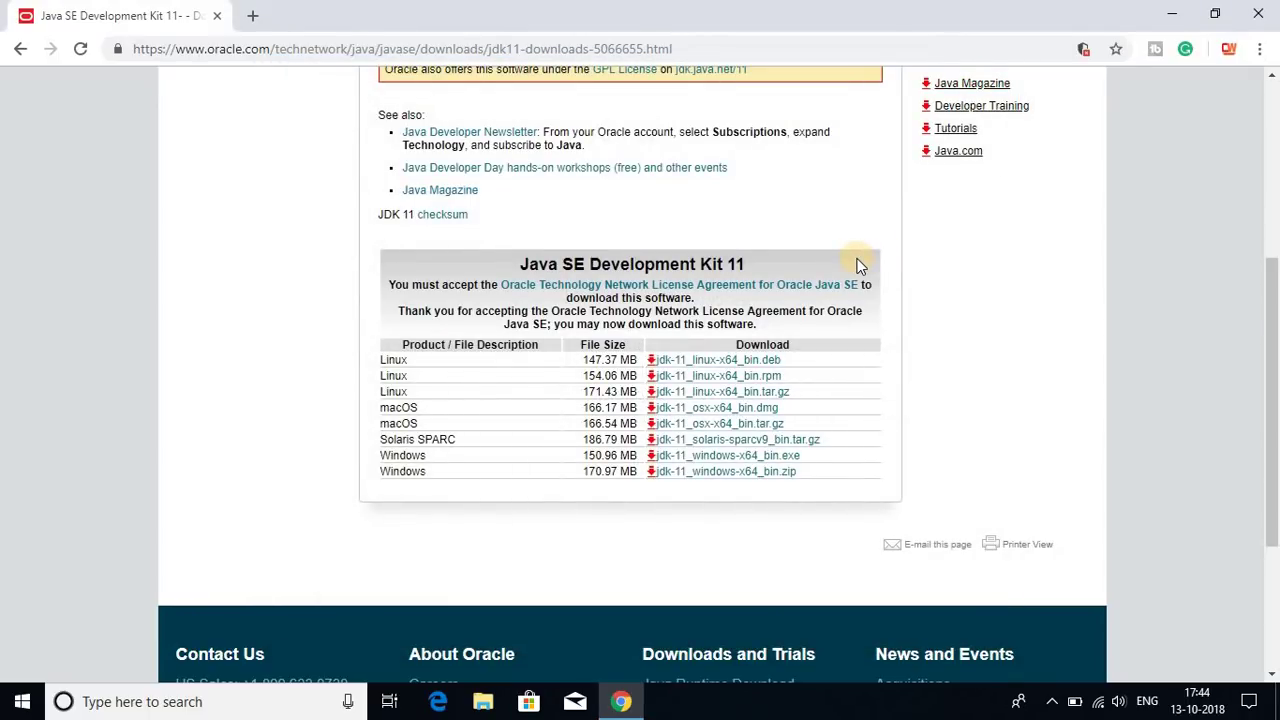
Download jdk-11_windows-x64_bin.exe and install the JDK with the default features and install folder
{"action": "left_click", "coordinate": [771, 458]}
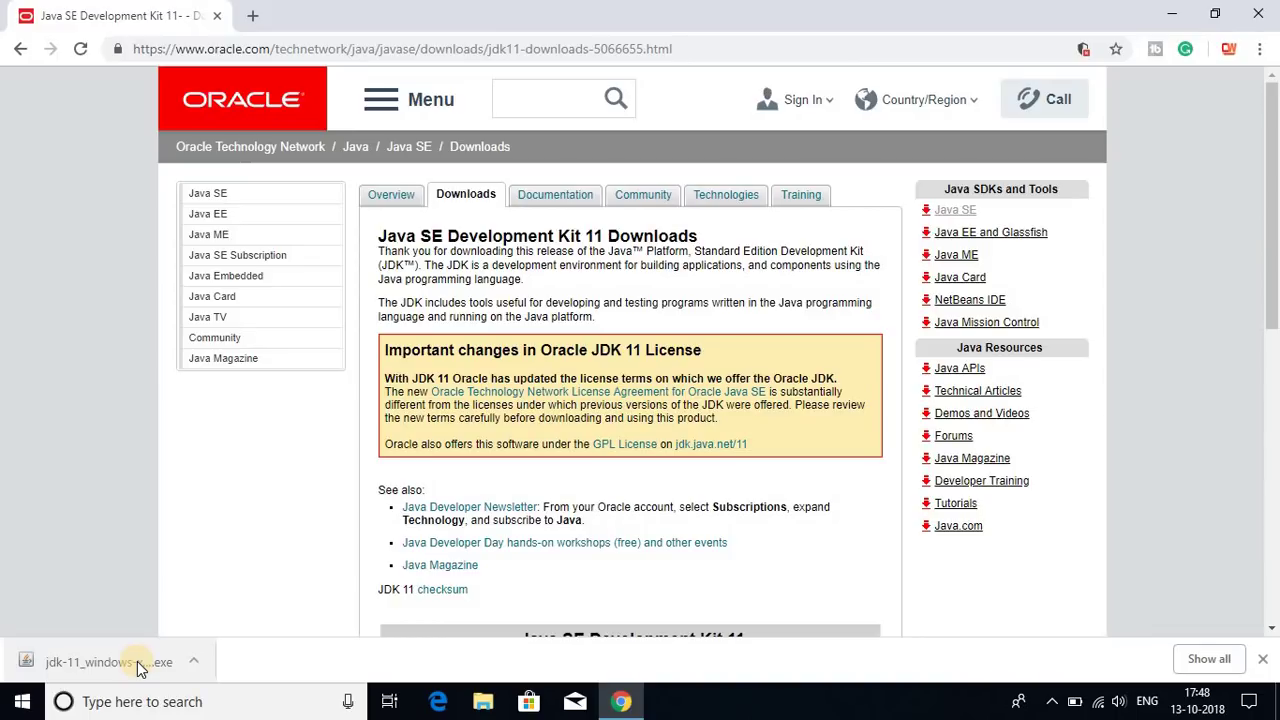
{"action": "left_click", "coordinate": [78, 666]}
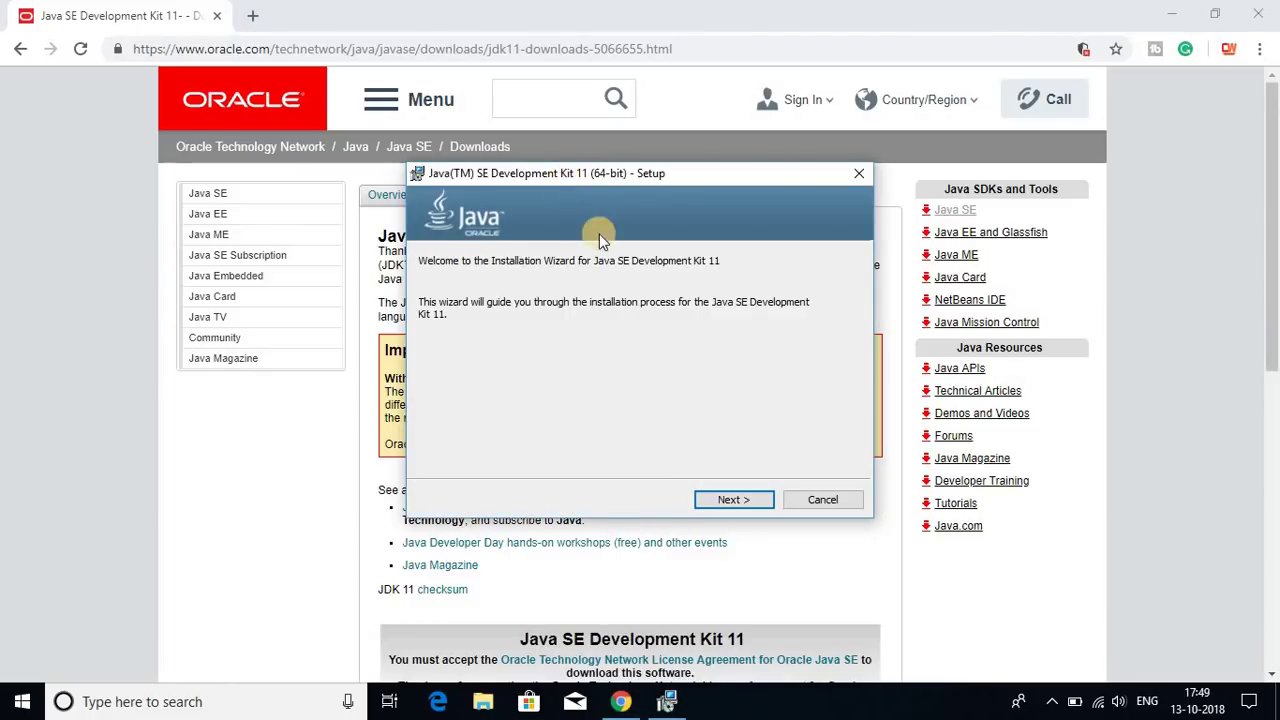
{"action": "left_click", "coordinate": [1182, 20]}
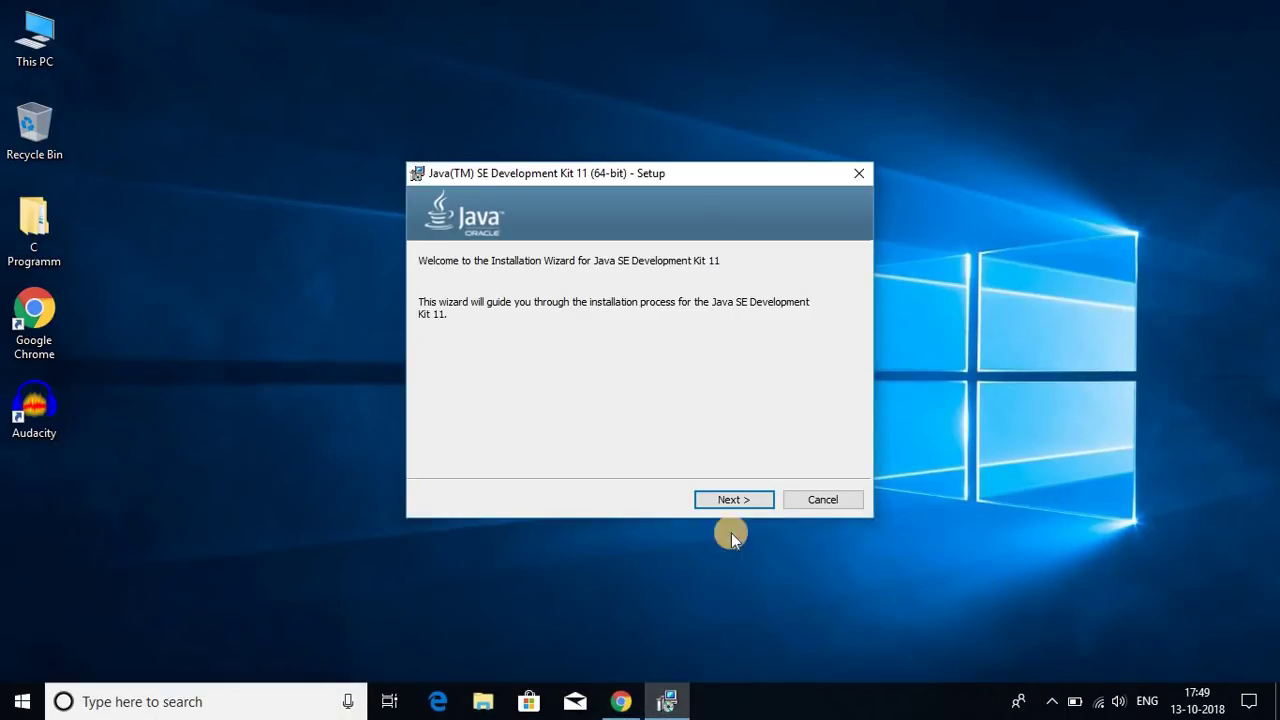
{"action": "left_click", "coordinate": [737, 500]}
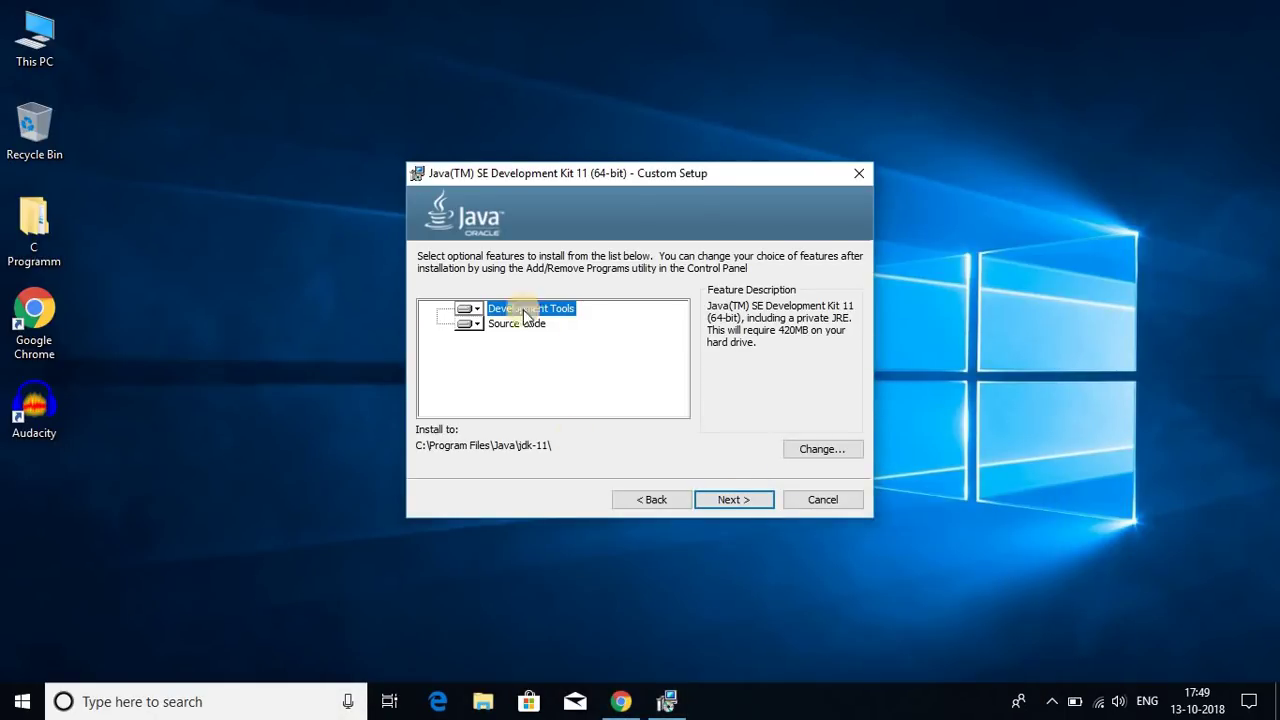
{"action": "left_click", "coordinate": [735, 500]}
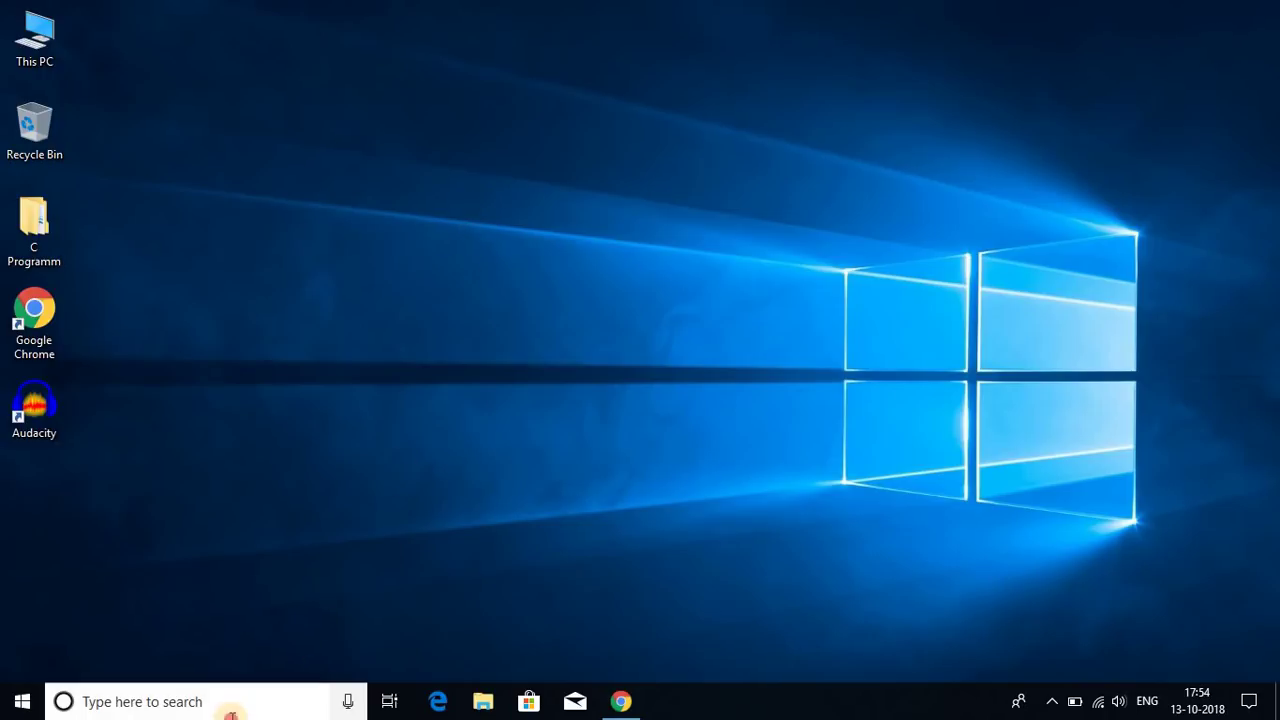
Open the advanced system settings from the System page of Control Panel's System and Security category
{"action": "left_click", "coordinate": [229, 708]}
{"action": "type", "text": "con"}
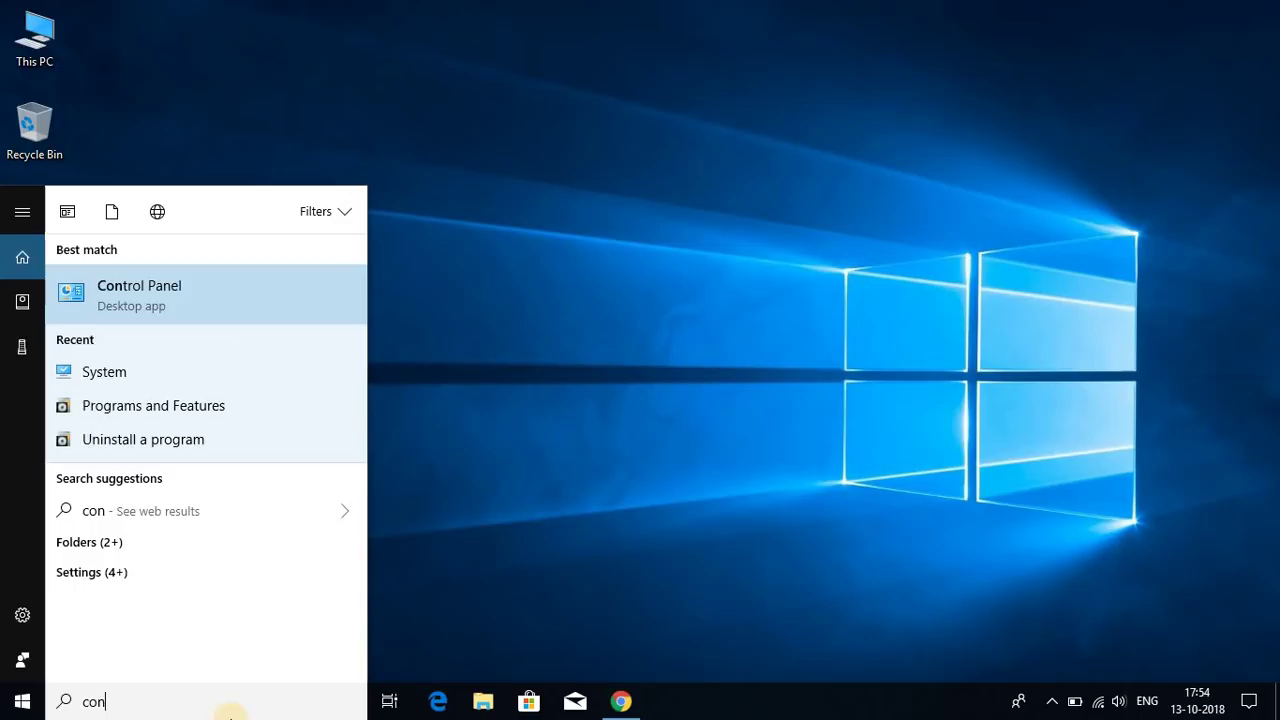
{"action": "left_click", "coordinate": [259, 302]}
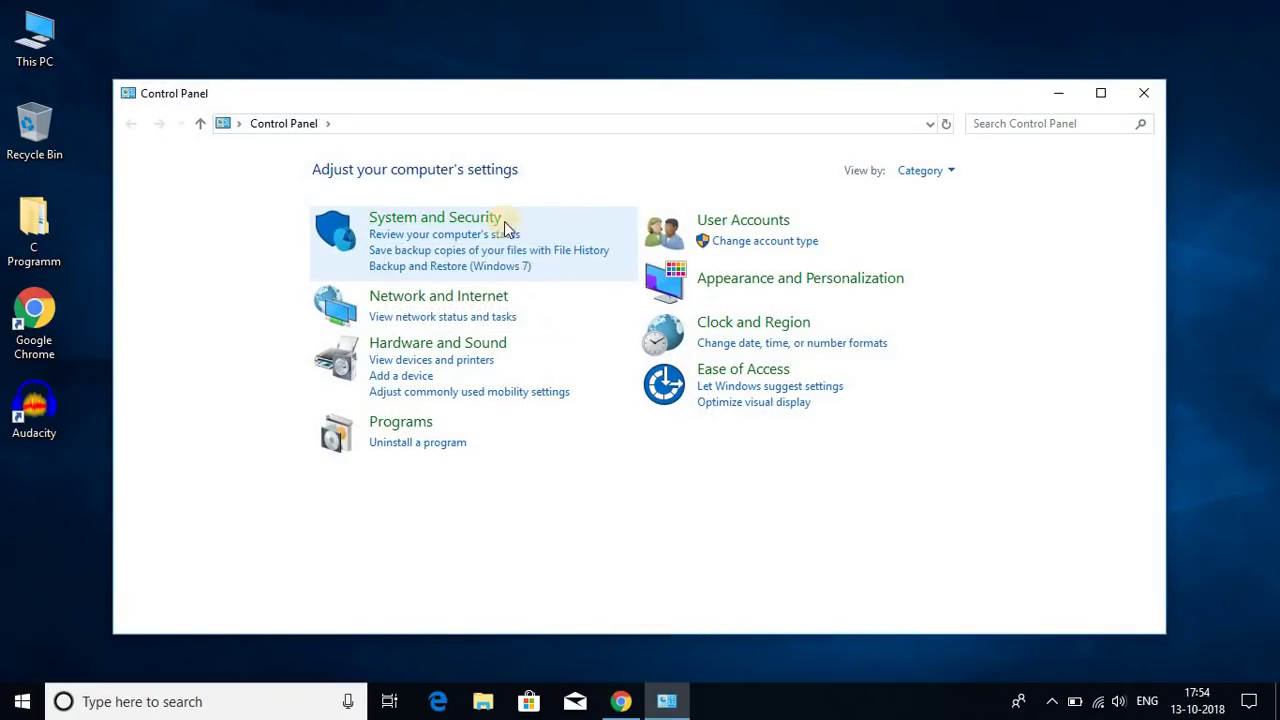
{"action": "left_click", "coordinate": [425, 218]}
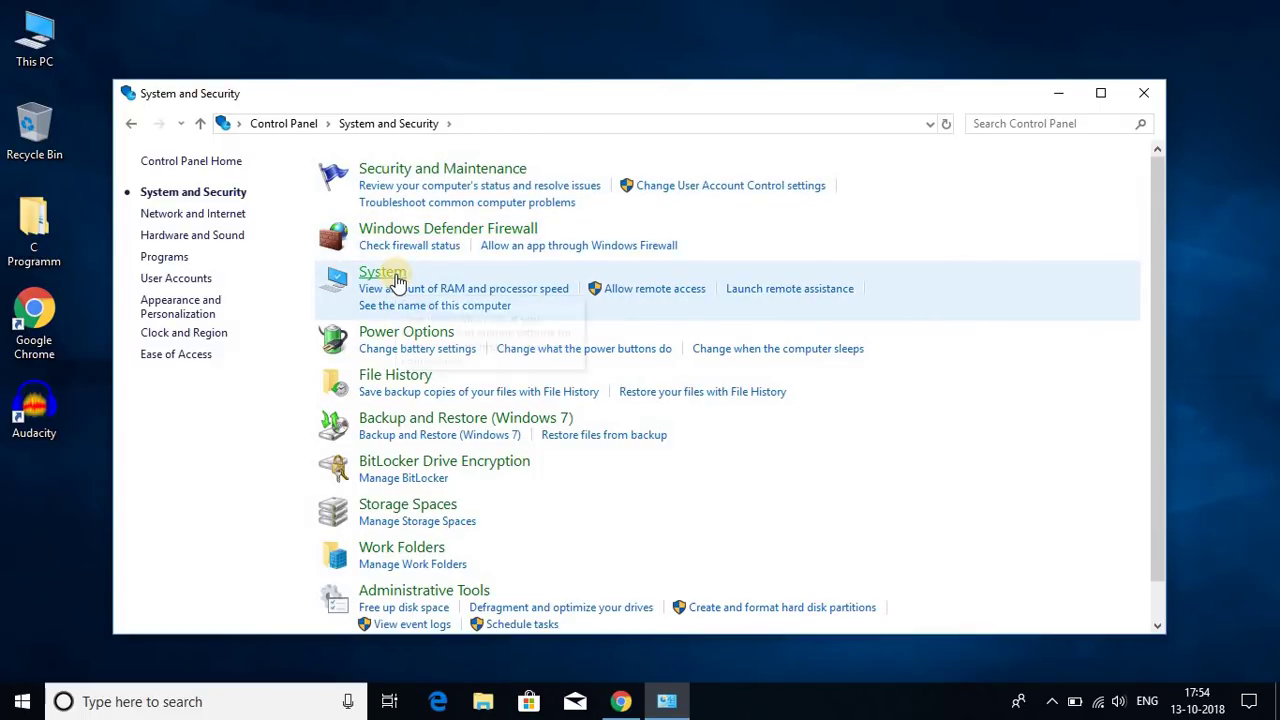
{"action": "left_click", "coordinate": [393, 279]}
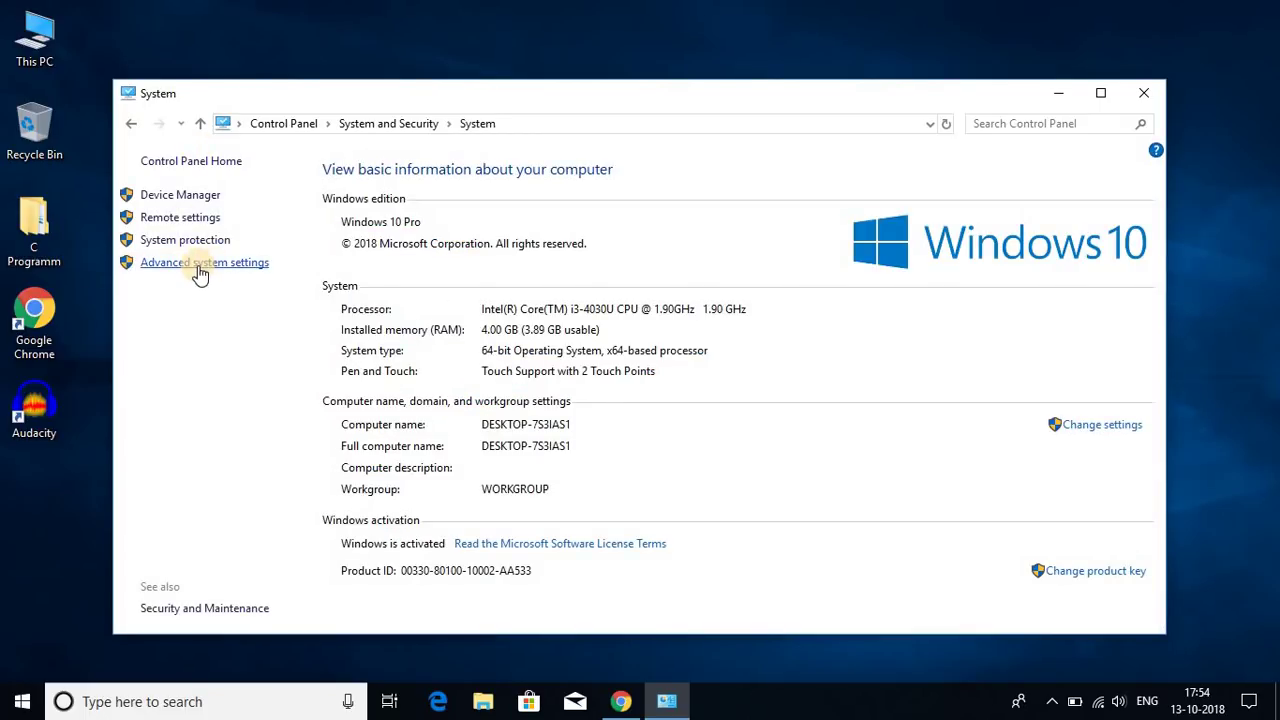
{"action": "left_click", "coordinate": [200, 270]}
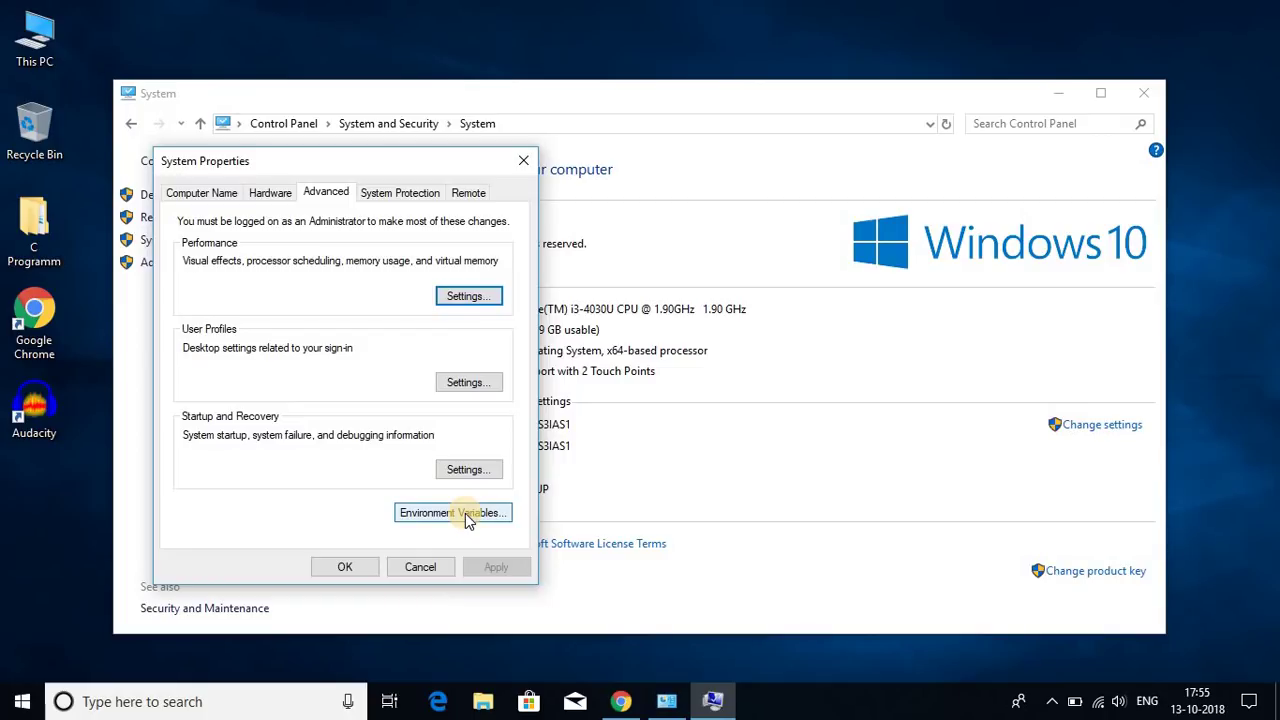
Open the Path system environment variable for editing
{"action": "left_click", "coordinate": [466, 518]}
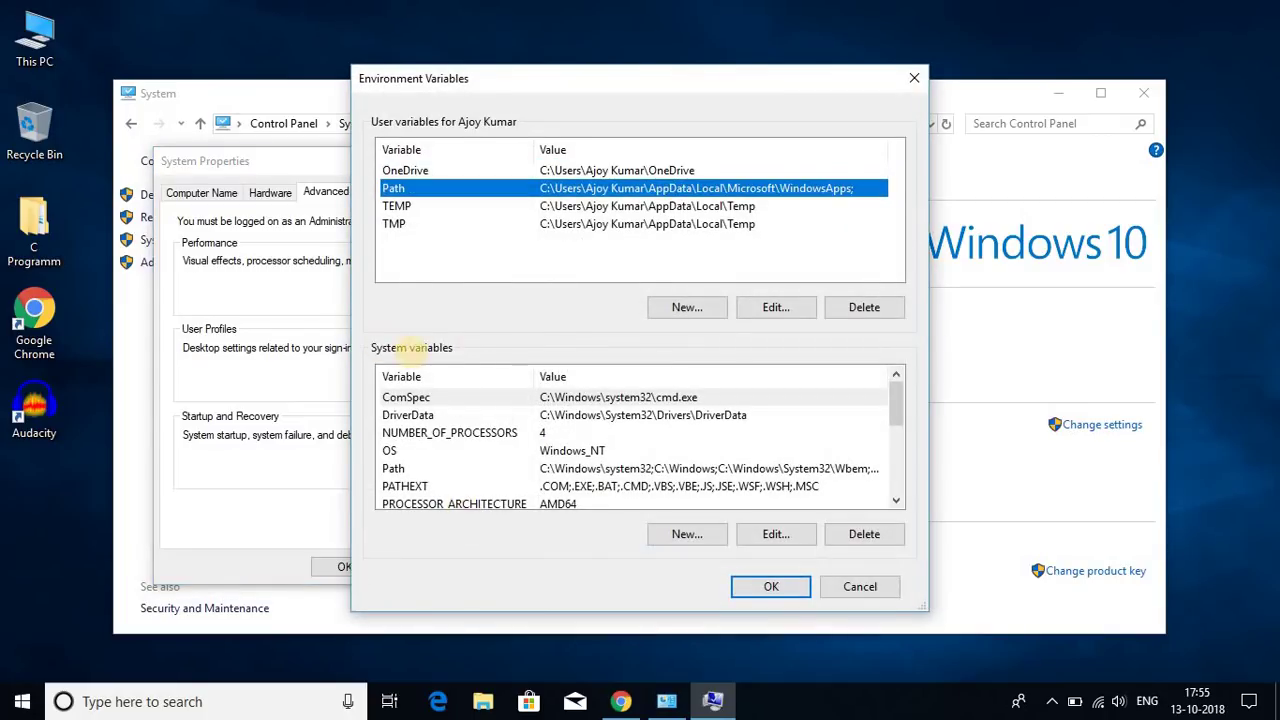
{"action": "left_click", "coordinate": [416, 472]}
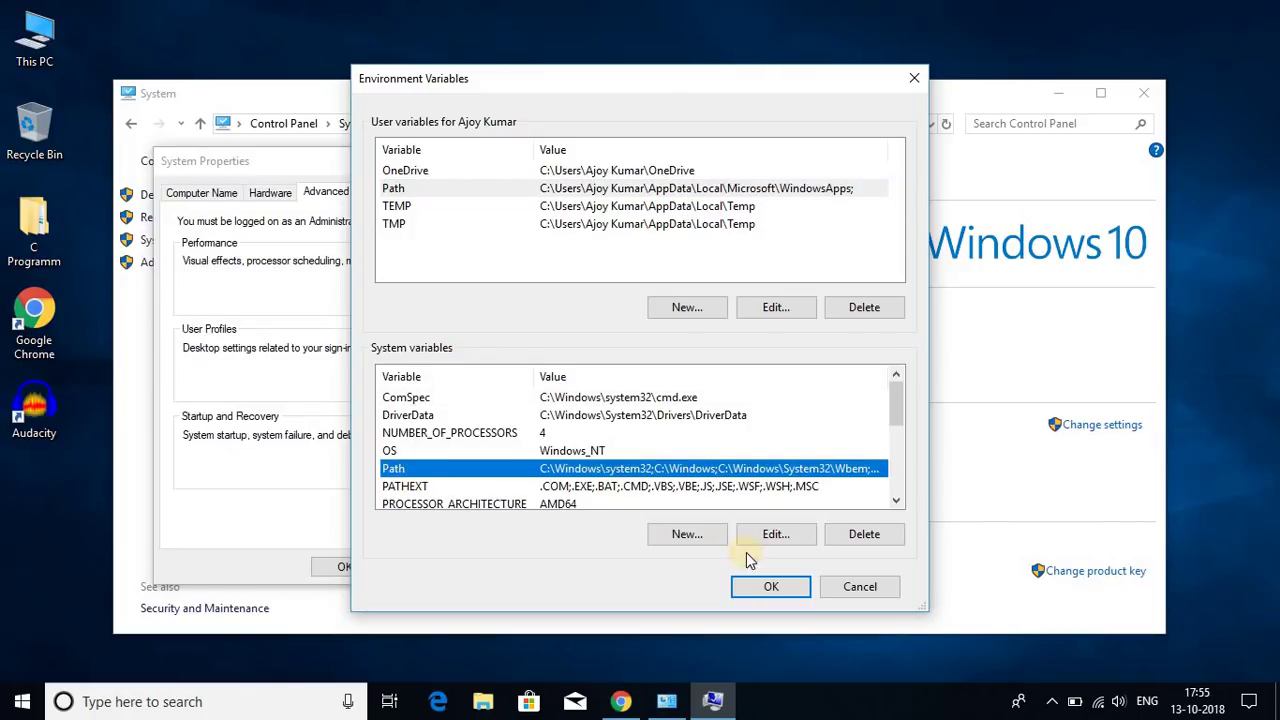
{"action": "left_click", "coordinate": [771, 533]}
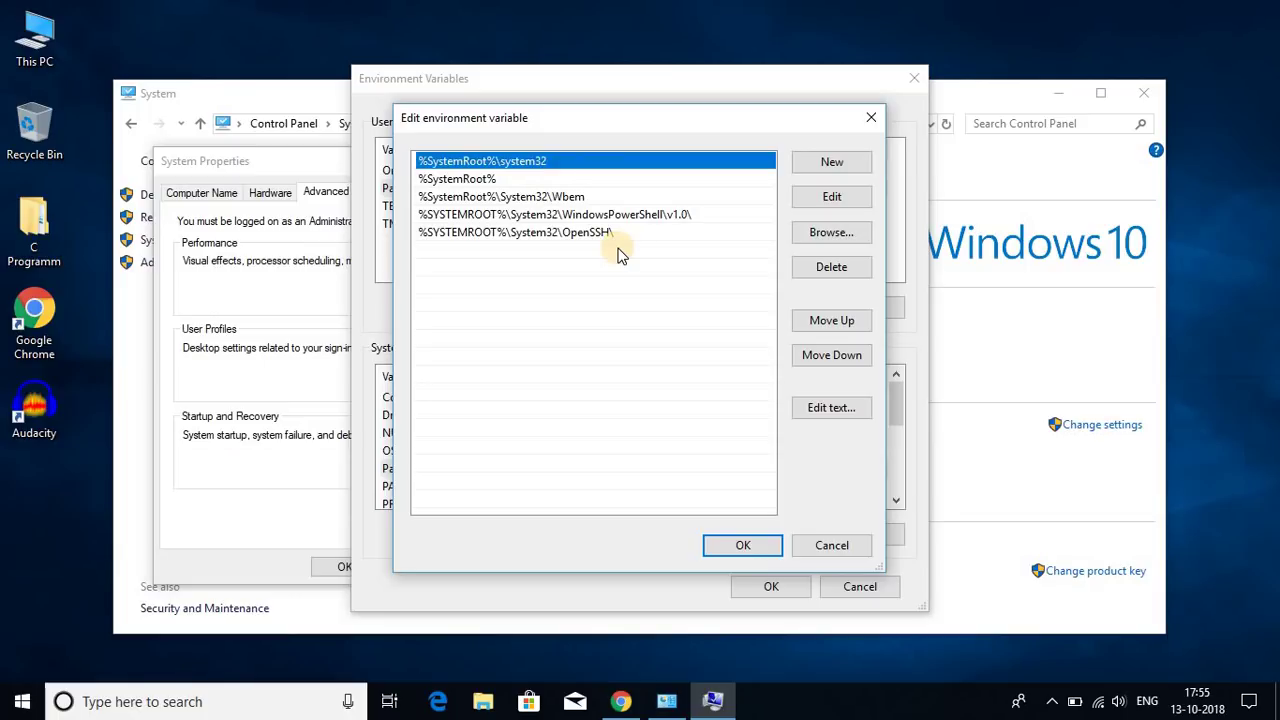
Browse in File Explorer to the folder C:\Program Files\Java\jdk-11\bin
{"action": "left_click", "coordinate": [15, 48]}
{"action": "double_click", "coordinate": [15, 48]}
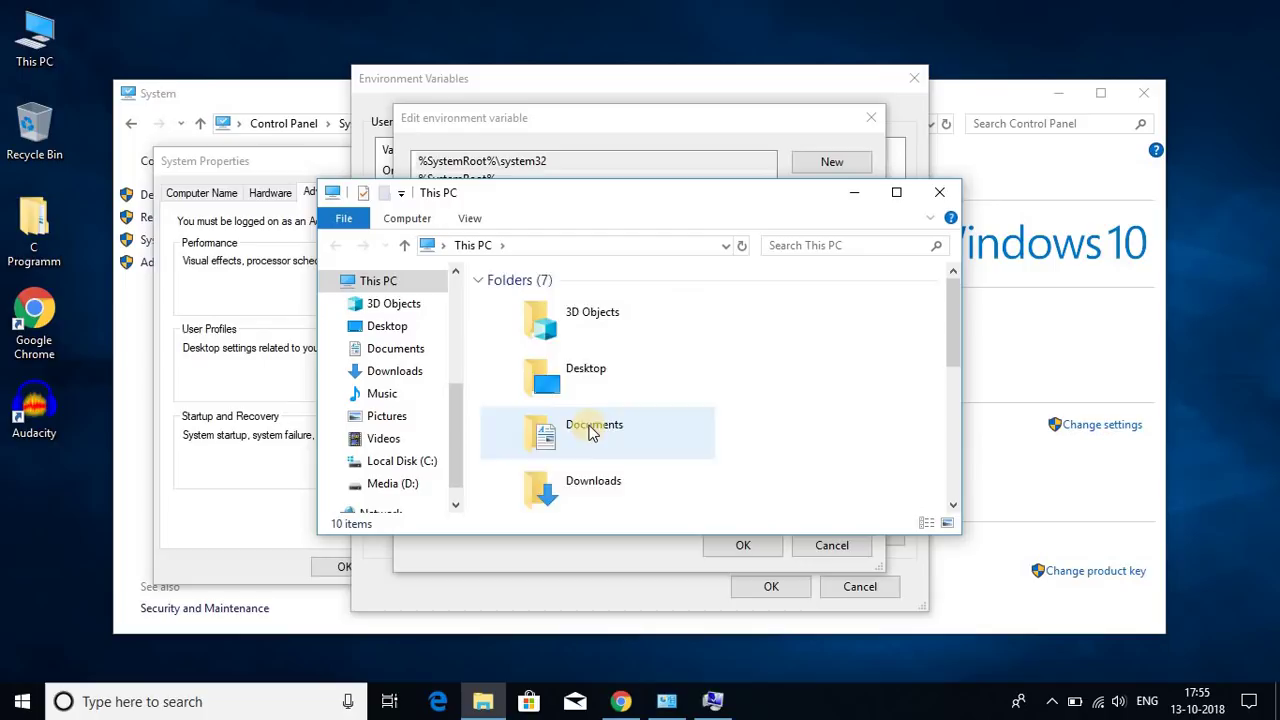
{"action": "scroll", "coordinate": [600, 415], "scroll_direction": "down", "scroll_amount": 5}
{"action": "double_click", "coordinate": [600, 390]}
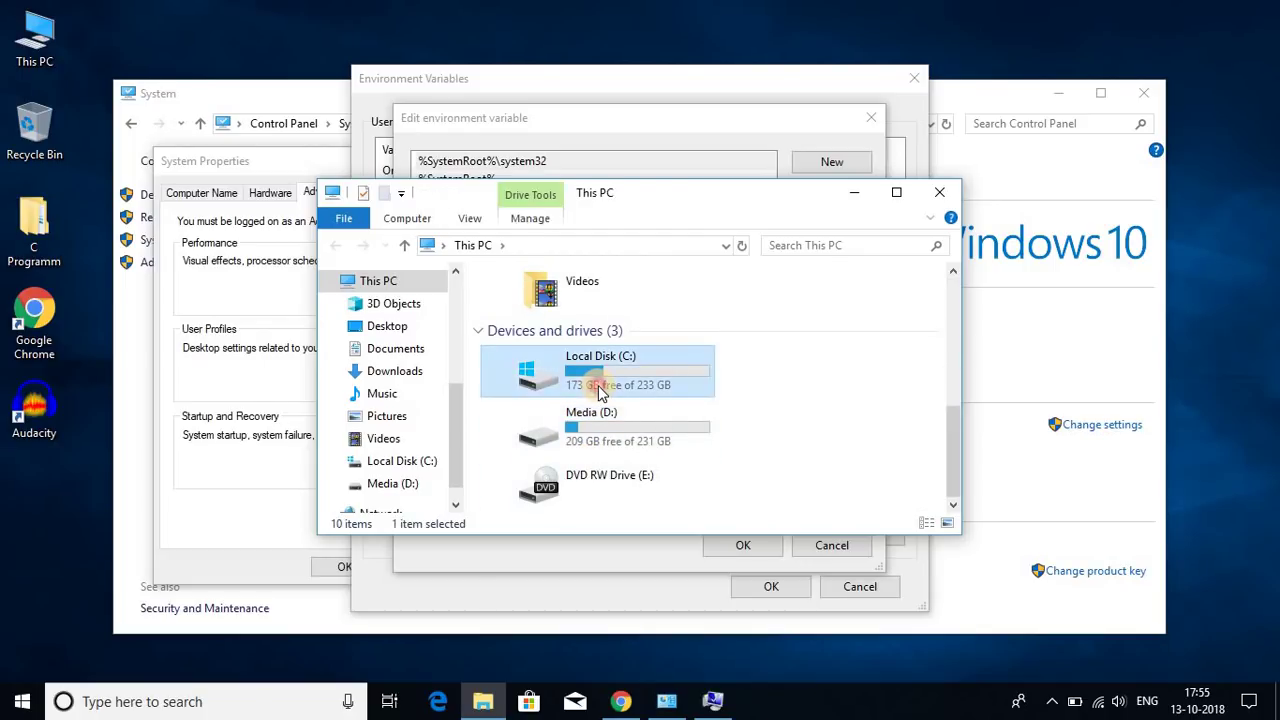
{"action": "double_click", "coordinate": [552, 342]}
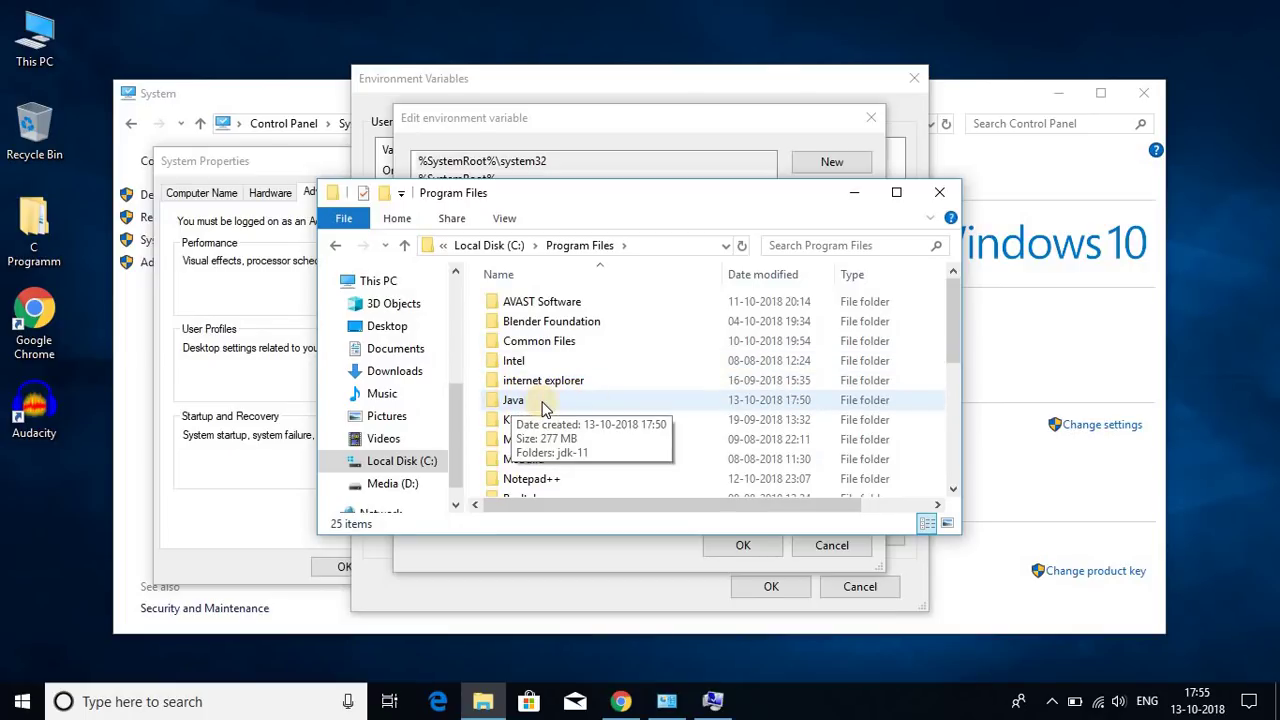
{"action": "left_click", "coordinate": [896, 193]}
{"action": "left_click", "coordinate": [258, 216]}
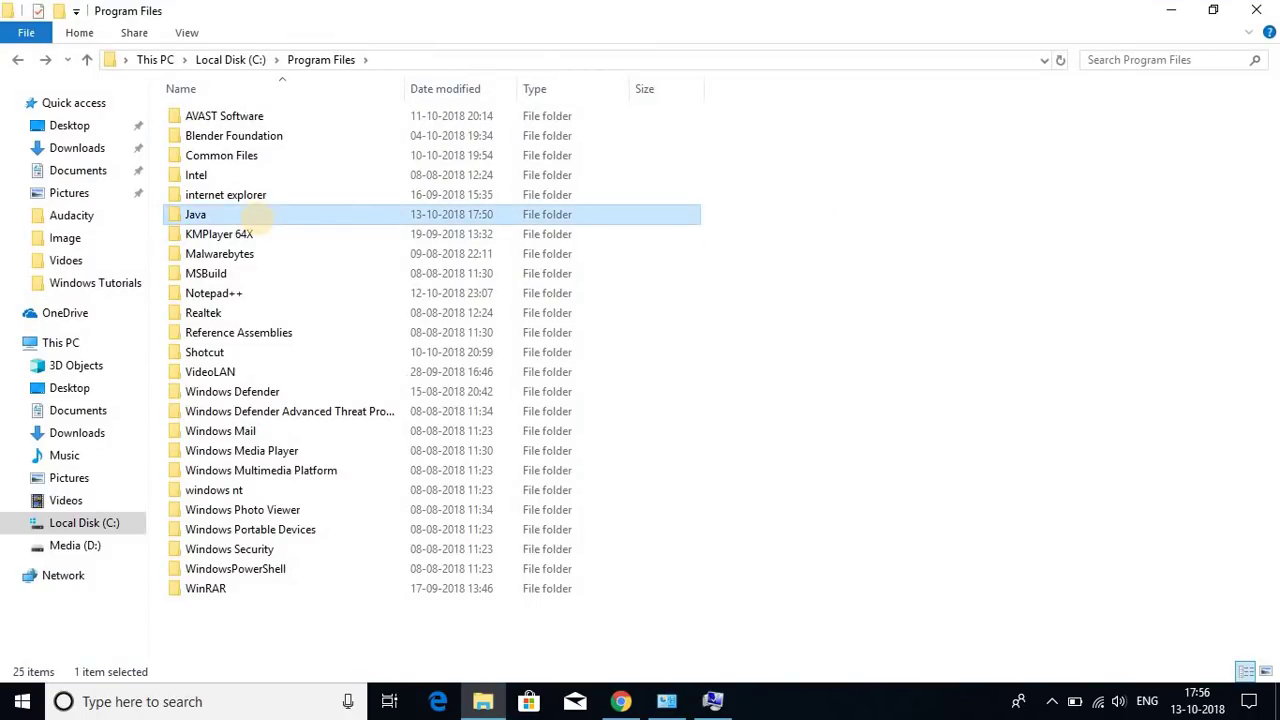
{"action": "double_click", "coordinate": [258, 216]}
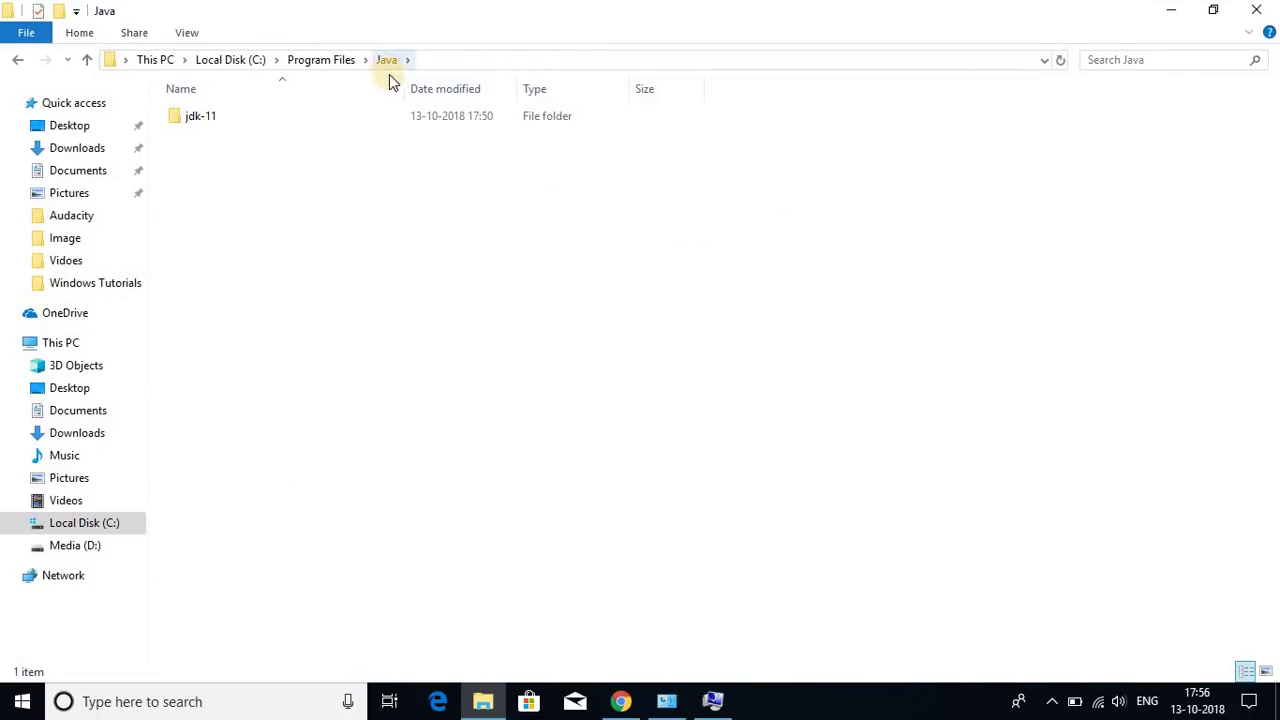
{"action": "double_click", "coordinate": [275, 120]}
{"action": "double_click", "coordinate": [250, 118]}
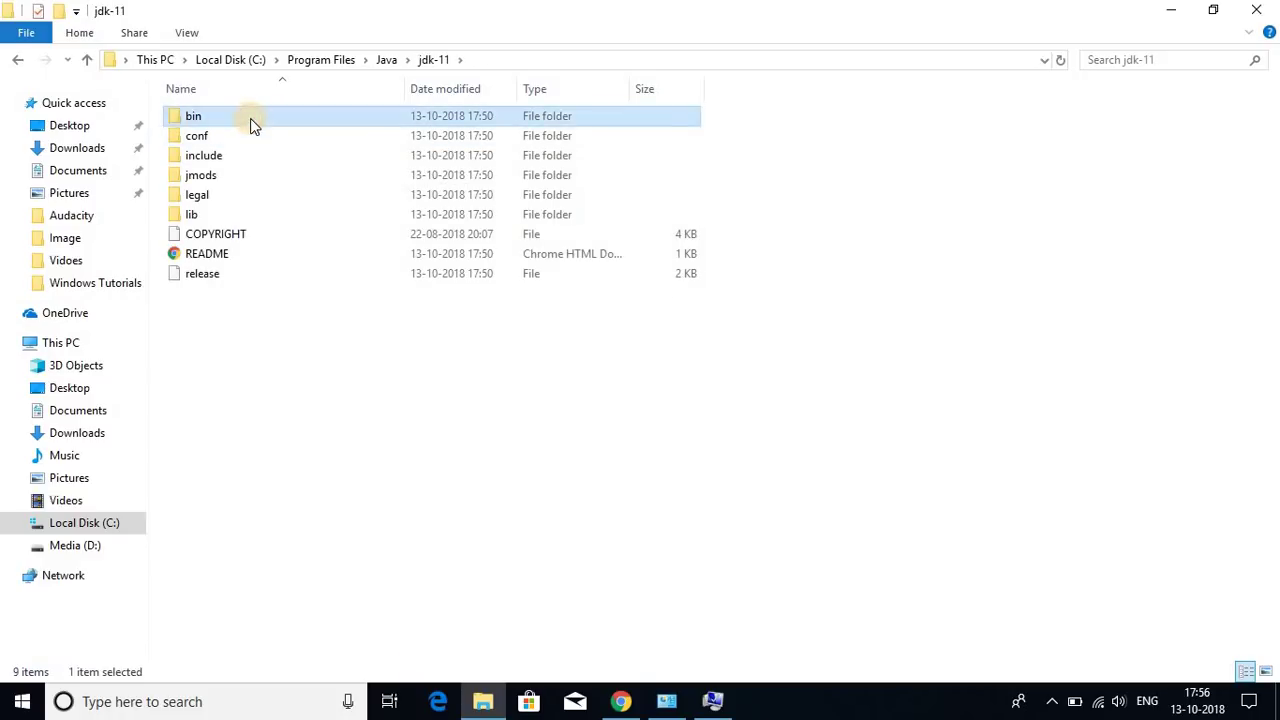
Copy the full path of the JDK bin folder and return to the Path variable's entry list
{"action": "left_click", "coordinate": [522, 61]}
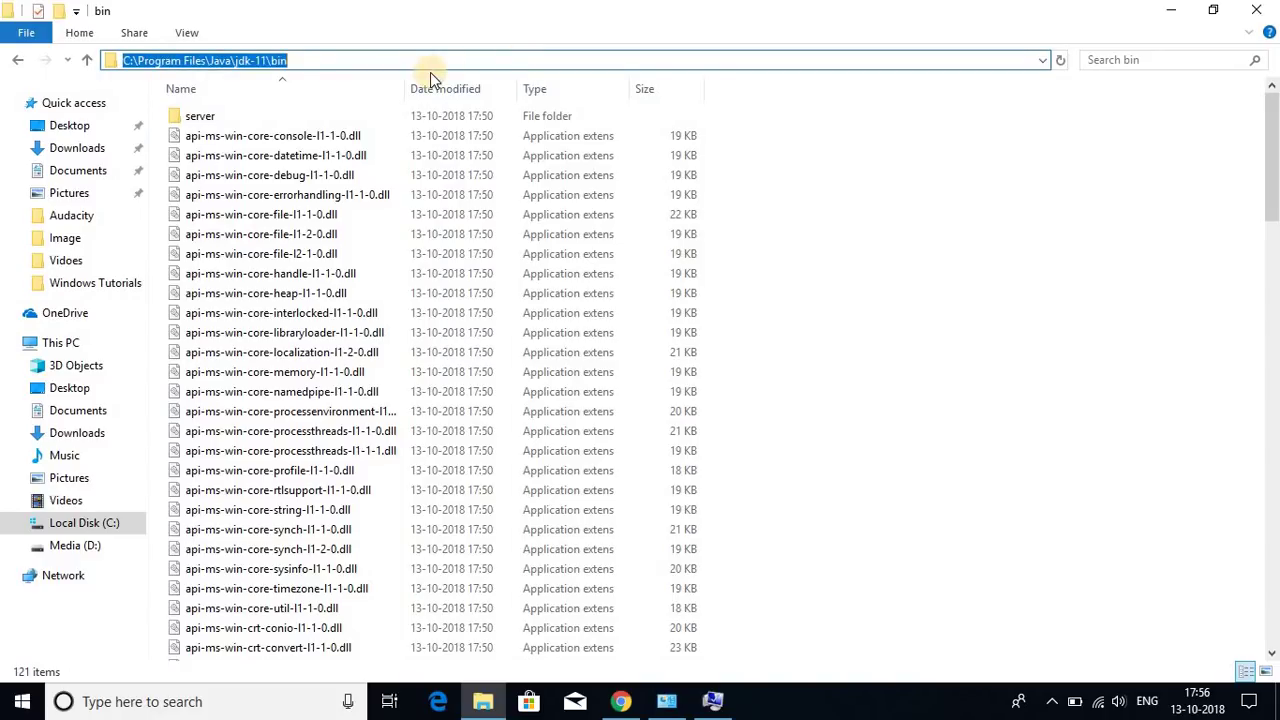
{"action": "right_click", "coordinate": [290, 60]}
{"action": "left_click", "coordinate": [337, 122]}
{"action": "scroll", "coordinate": [337, 300], "scroll_direction": "down", "scroll_amount": 1}
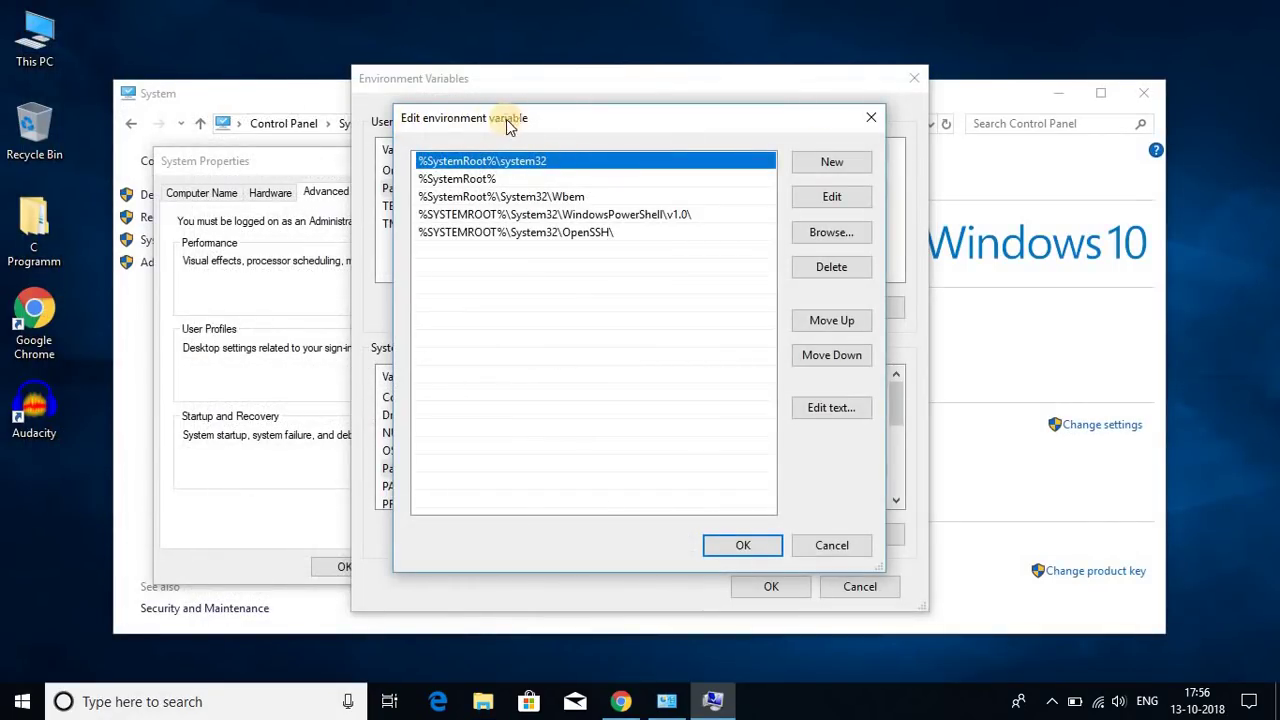
Add C:\Program Files\Java\jdk-11\bin as a new Path entry, confirm all open dialogs, and close the System window
{"action": "left_click", "coordinate": [818, 163]}
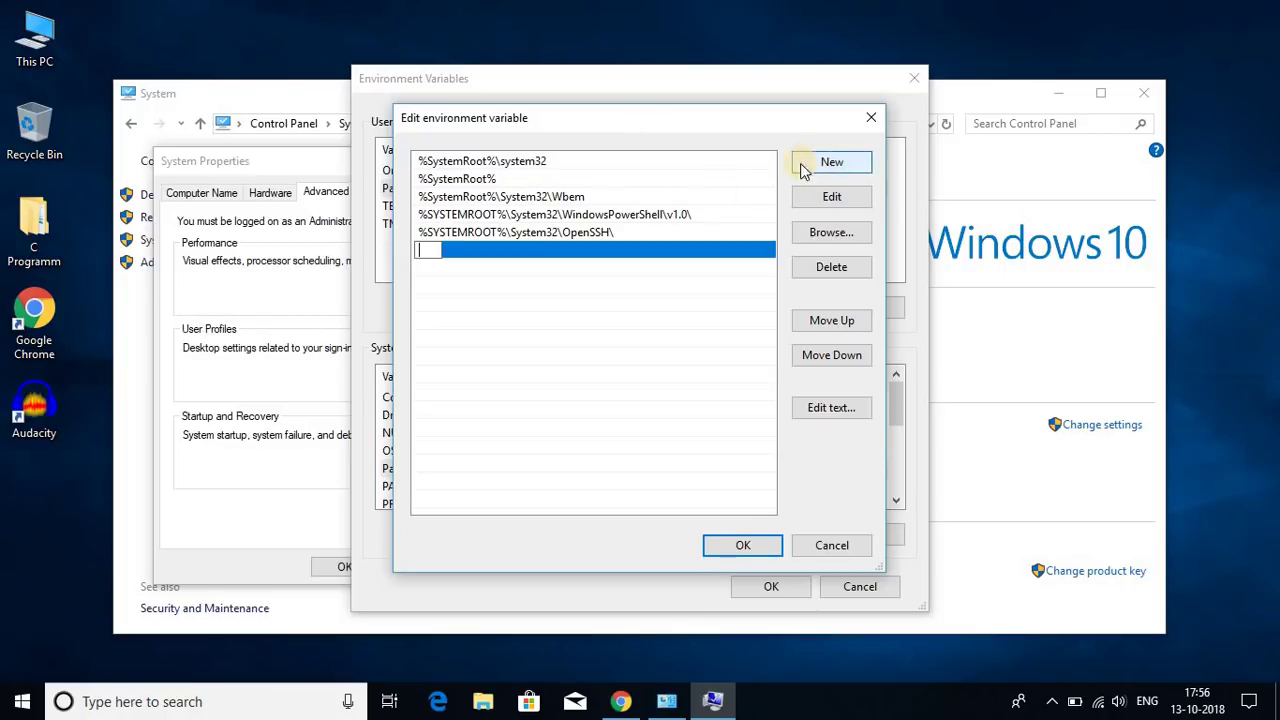
{"action": "key", "text": "ctrl+v"}
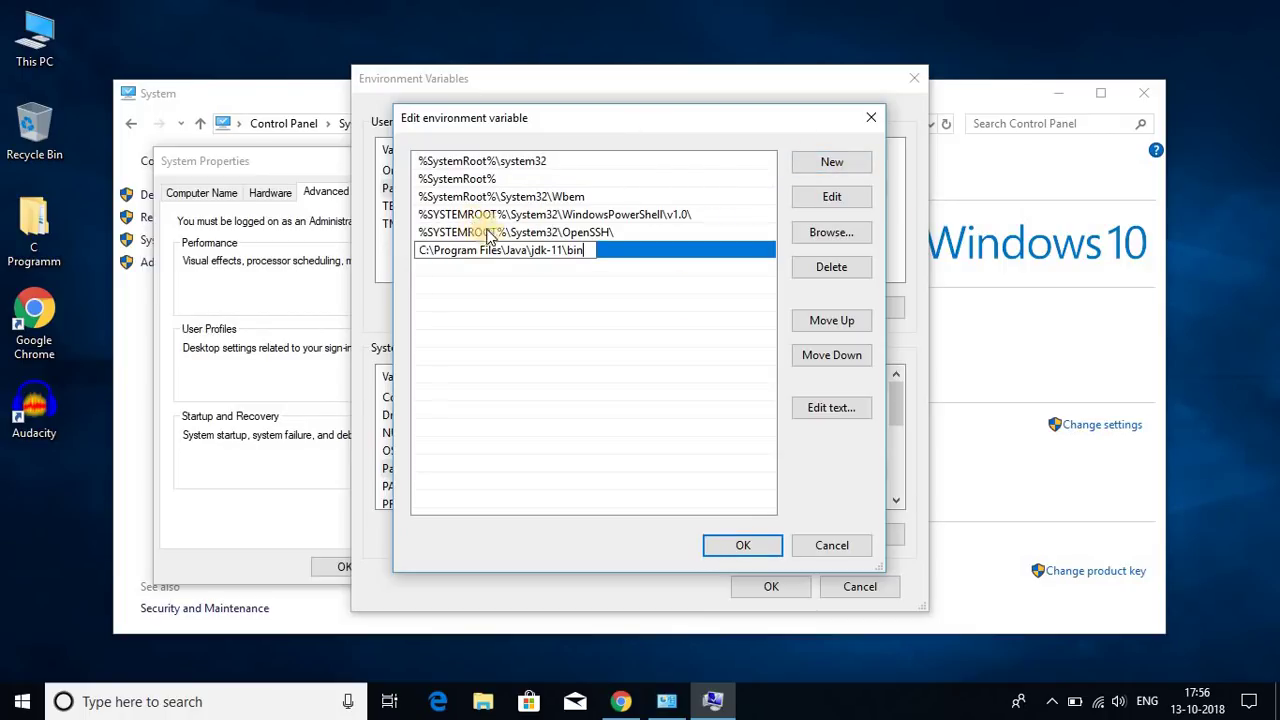
{"action": "left_click", "coordinate": [735, 546]}
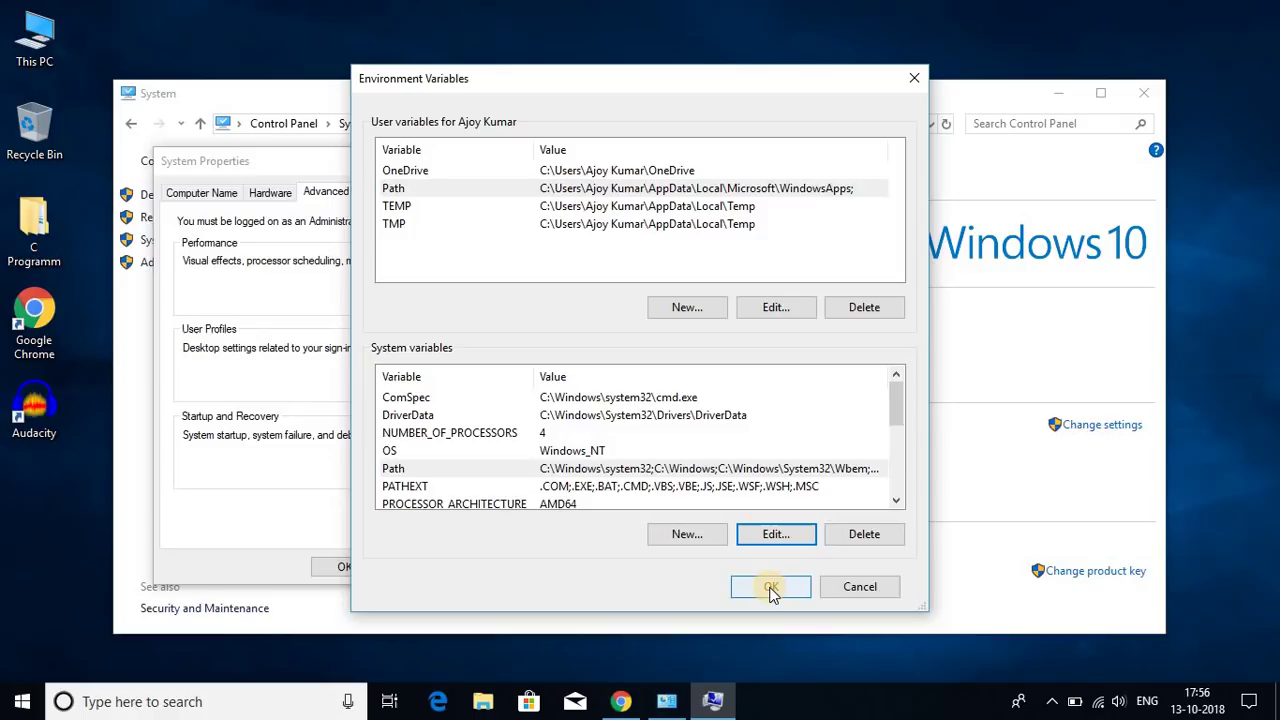
{"action": "left_click", "coordinate": [771, 589]}
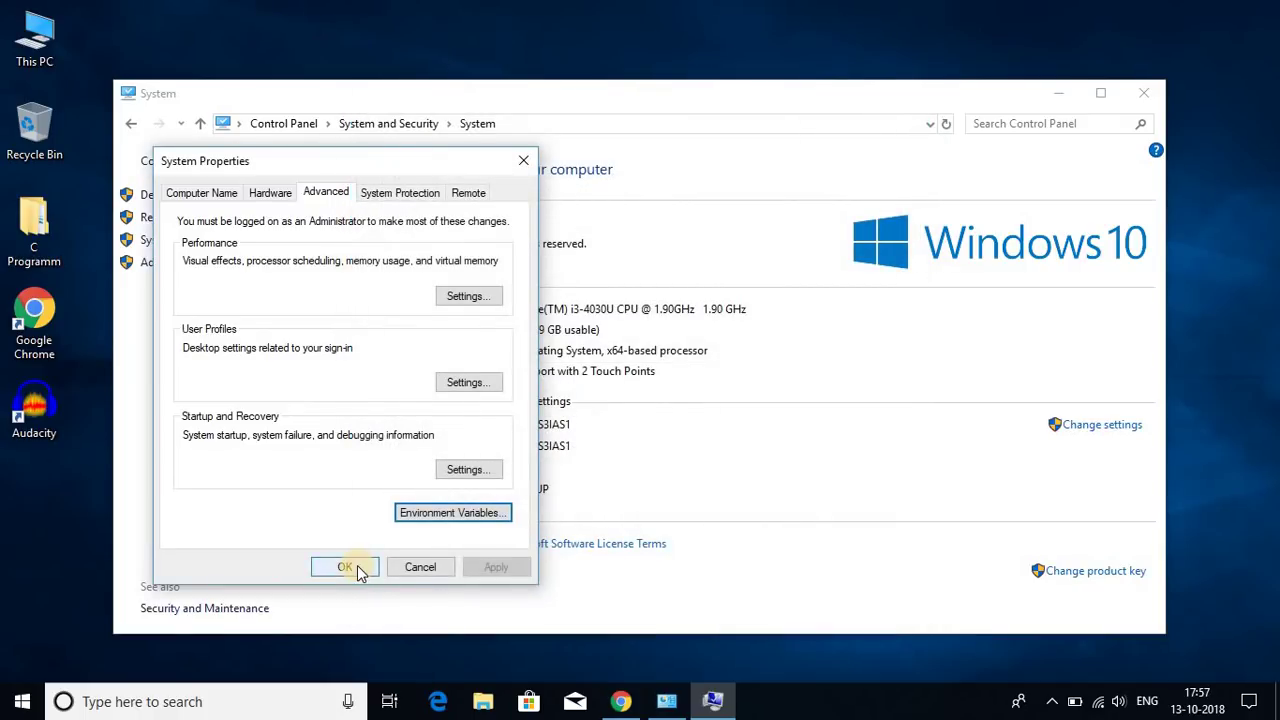
{"action": "left_click", "coordinate": [357, 566]}
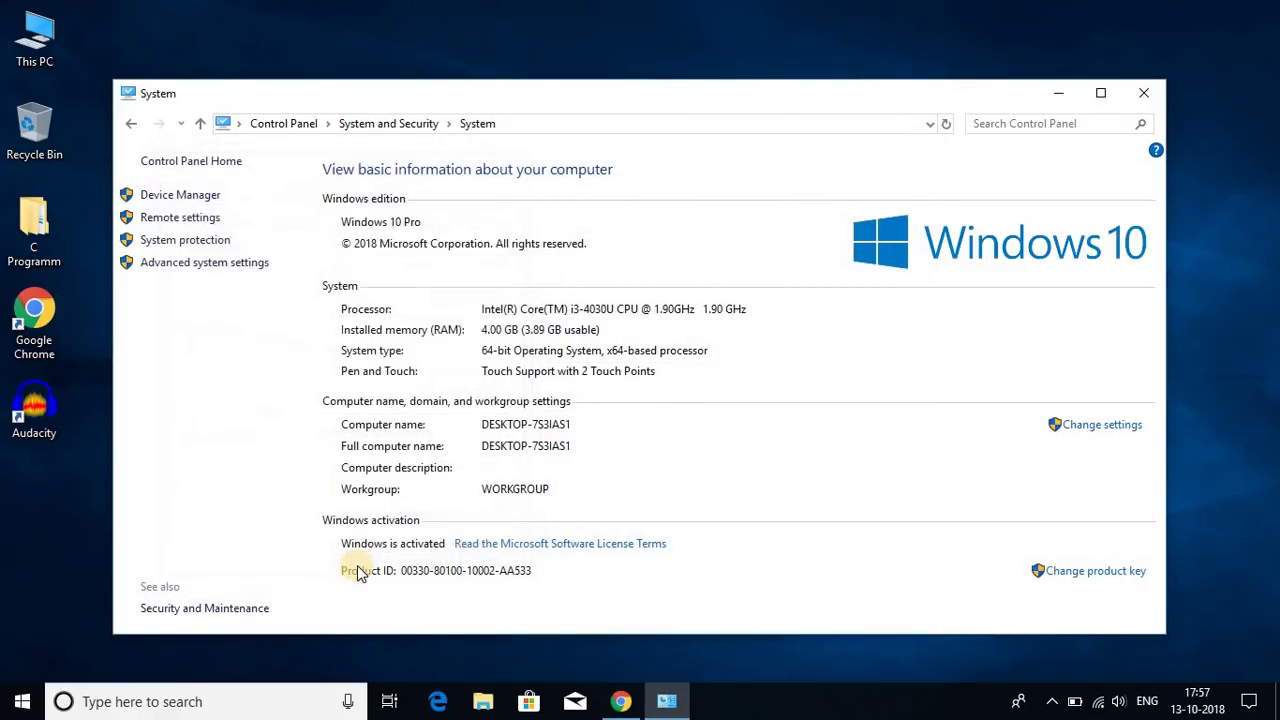
{"action": "left_click", "coordinate": [1143, 94]}
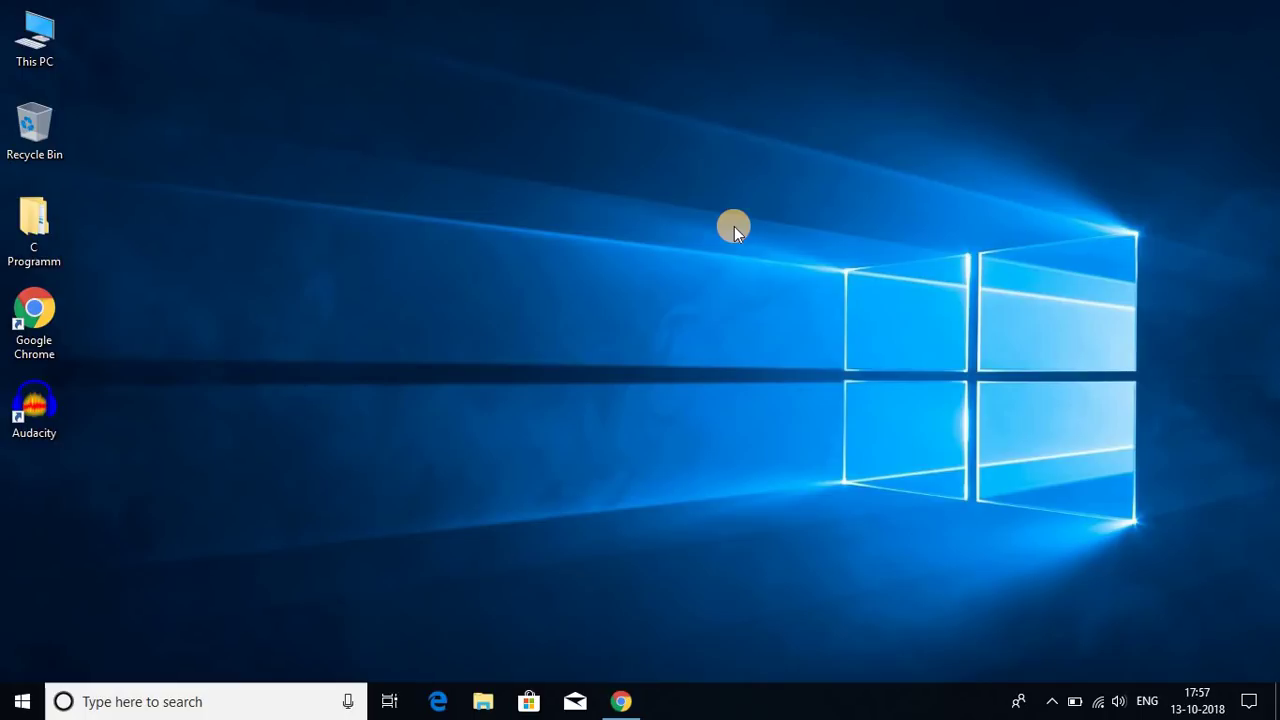
Find Command Prompt by searching Windows for "cmd" and run it as administrator
{"action": "left_click", "coordinate": [194, 702]}
{"action": "type", "text": "cmd"}
{"action": "right_click", "coordinate": [310, 313]}
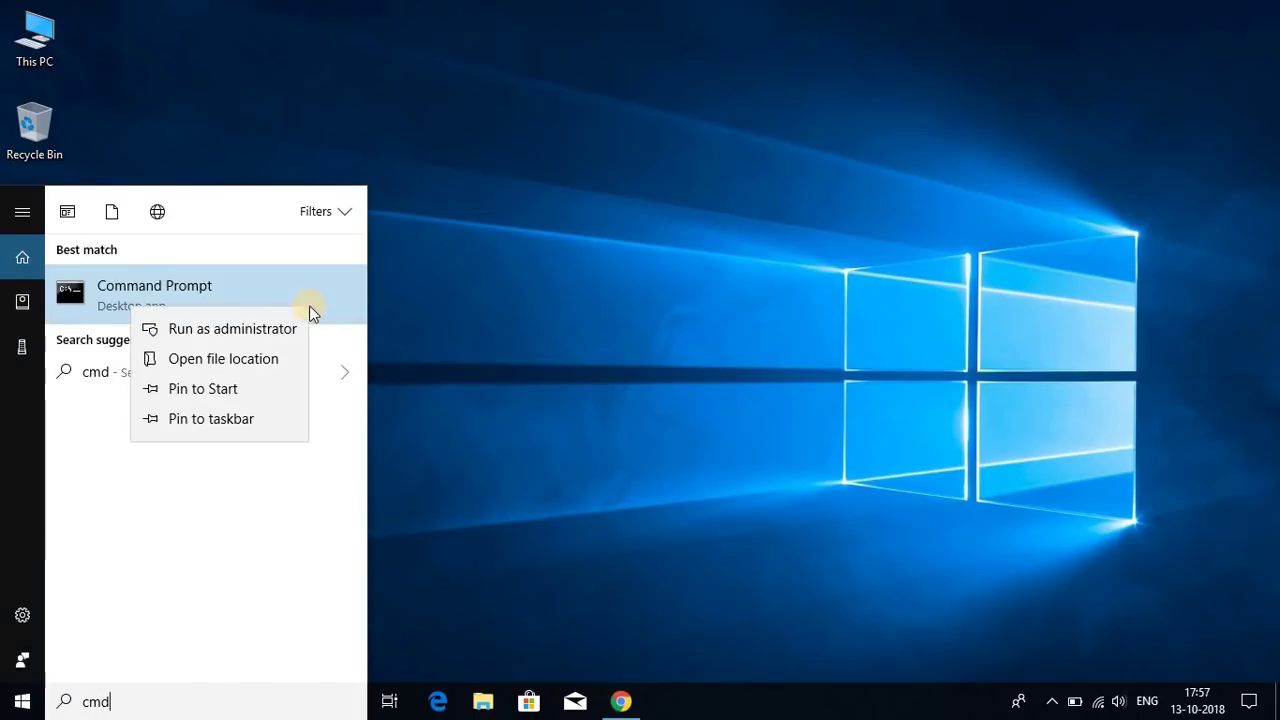
{"action": "left_click", "coordinate": [277, 333]}
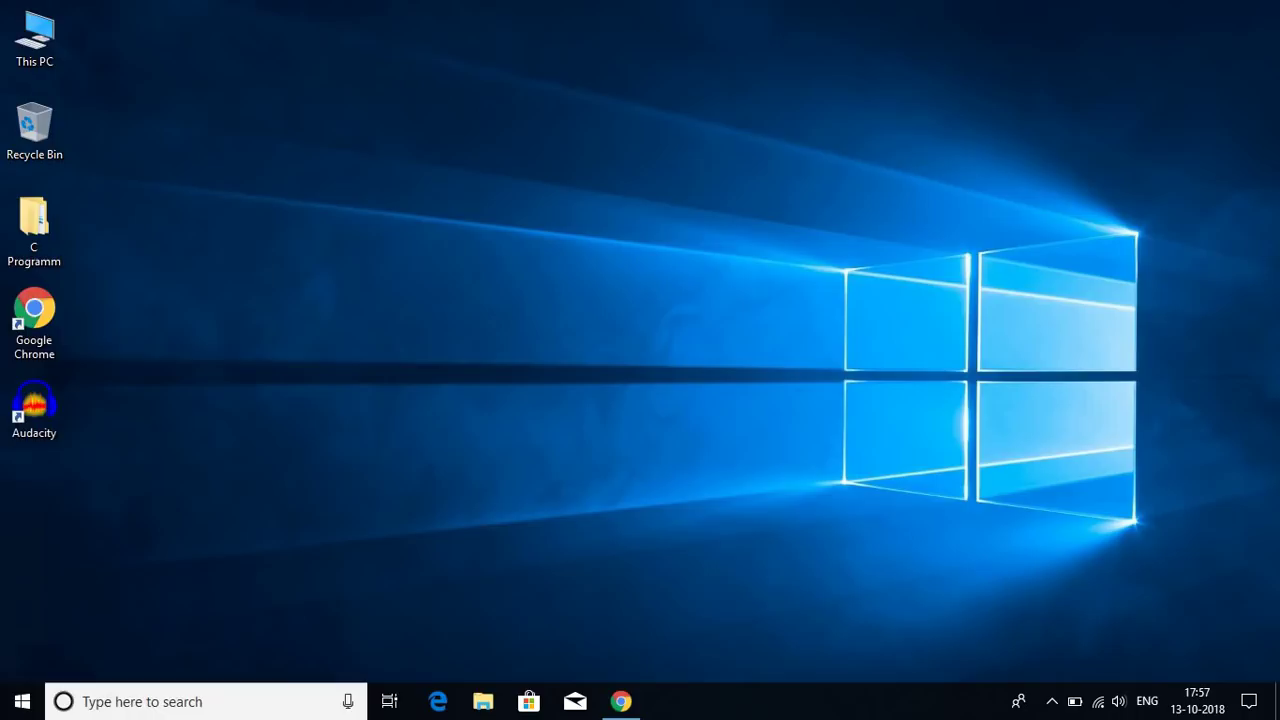
Check the installed Java version by running java -version in the Command Prompt
{"action": "type", "text": "java"}
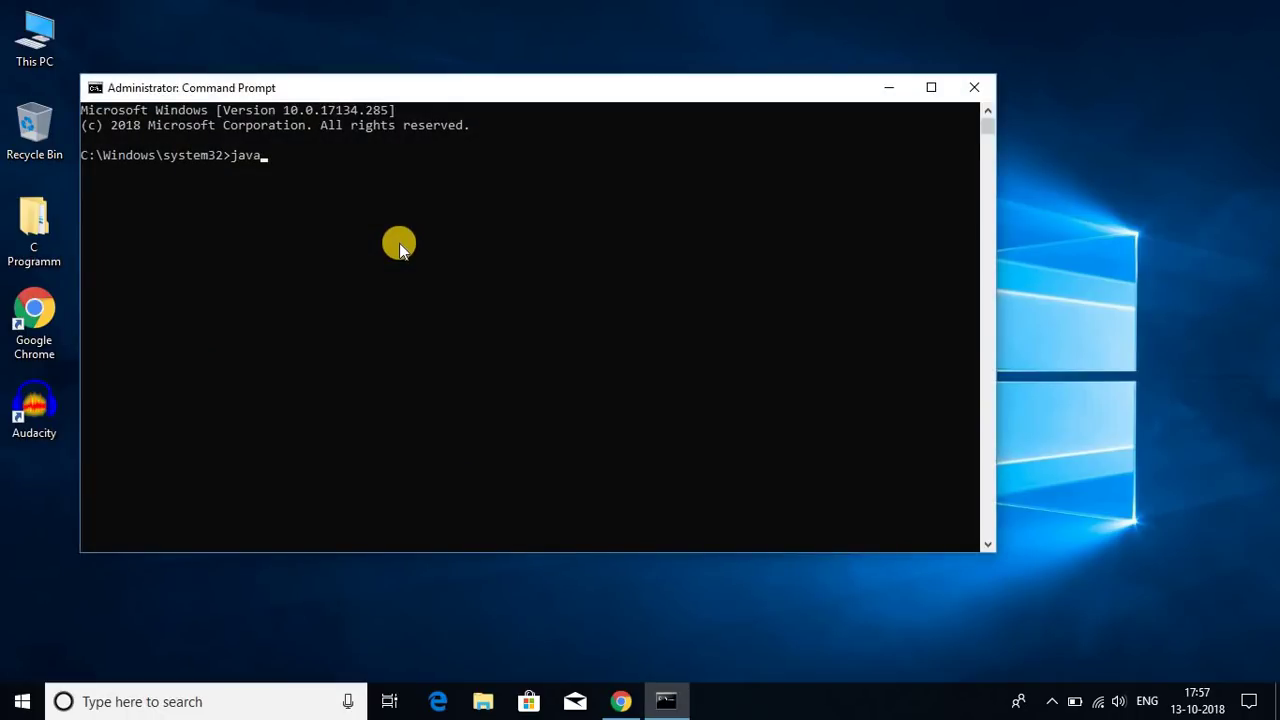
{"action": "type", "text": " -version"}
{"action": "key", "text": "Return"}
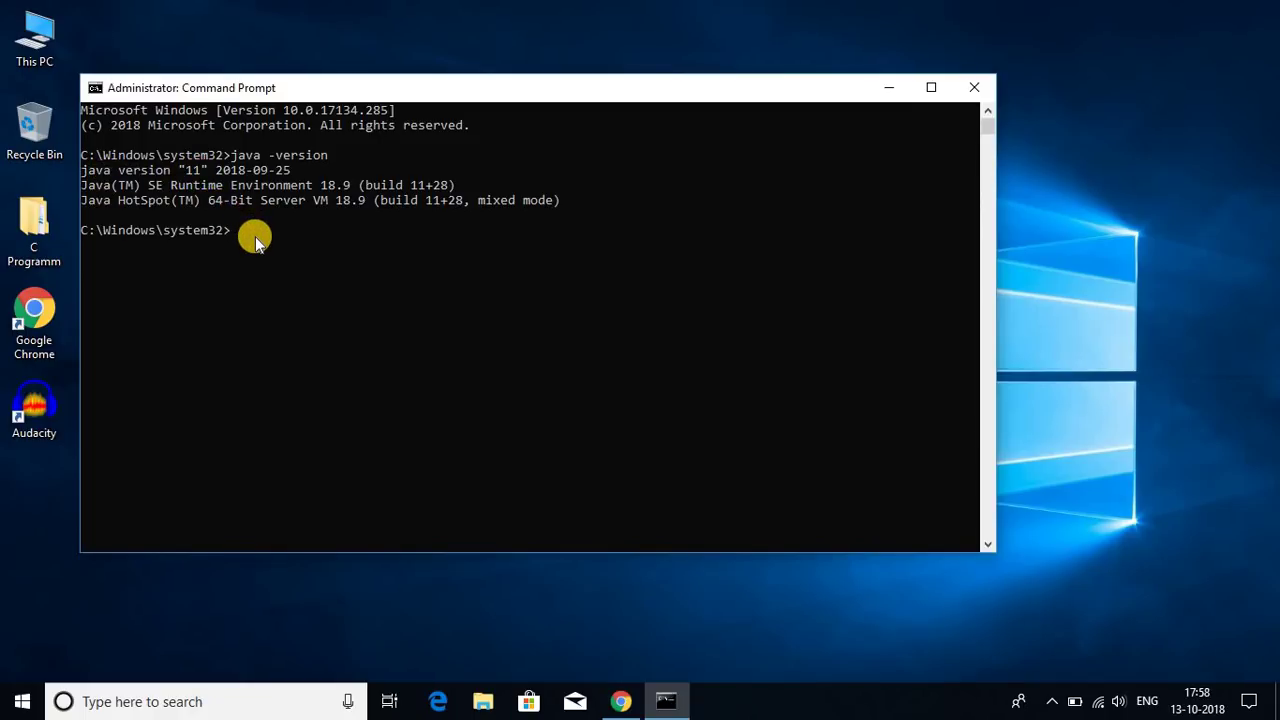
Run javac without arguments to check that the compiler is available, and review its usage output from the beginning
{"action": "type", "text": "javac"}
{"action": "key", "text": "Return"}
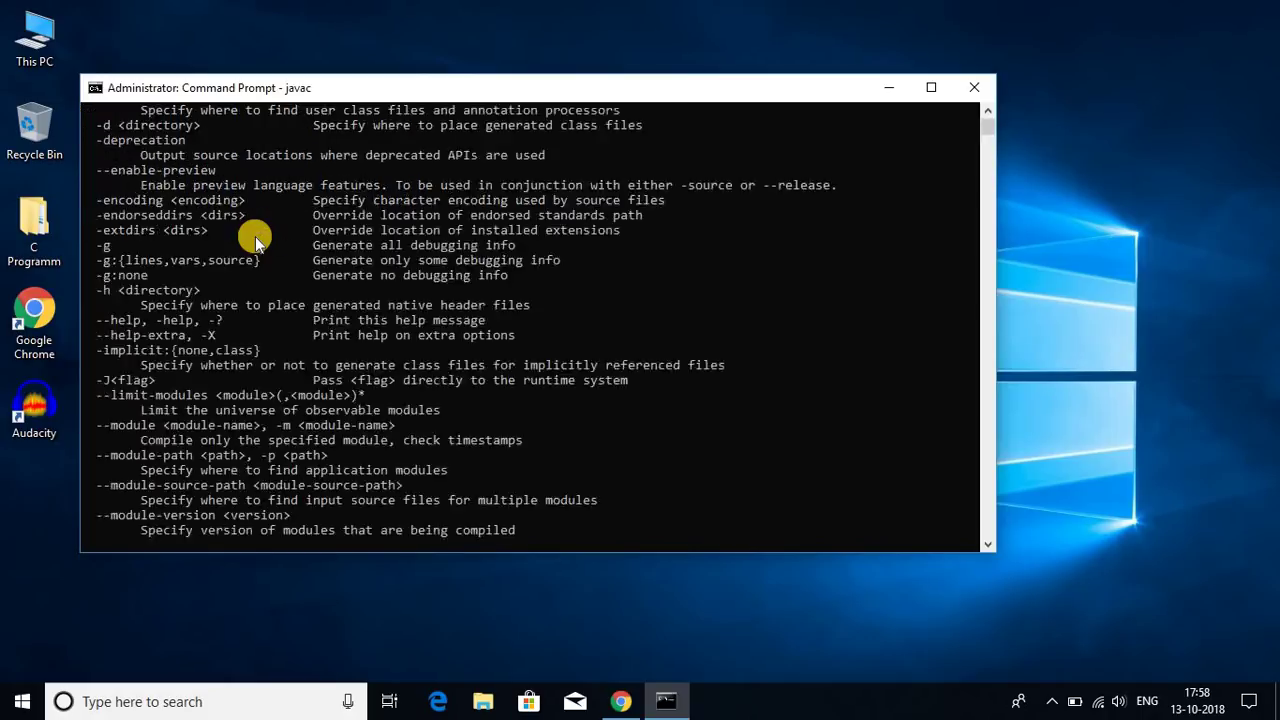
{"action": "scroll", "coordinate": [380, 398], "scroll_direction": "up", "scroll_amount": 6}
{"action": "scroll", "coordinate": [380, 398], "scroll_direction": "up", "scroll_amount": 11}
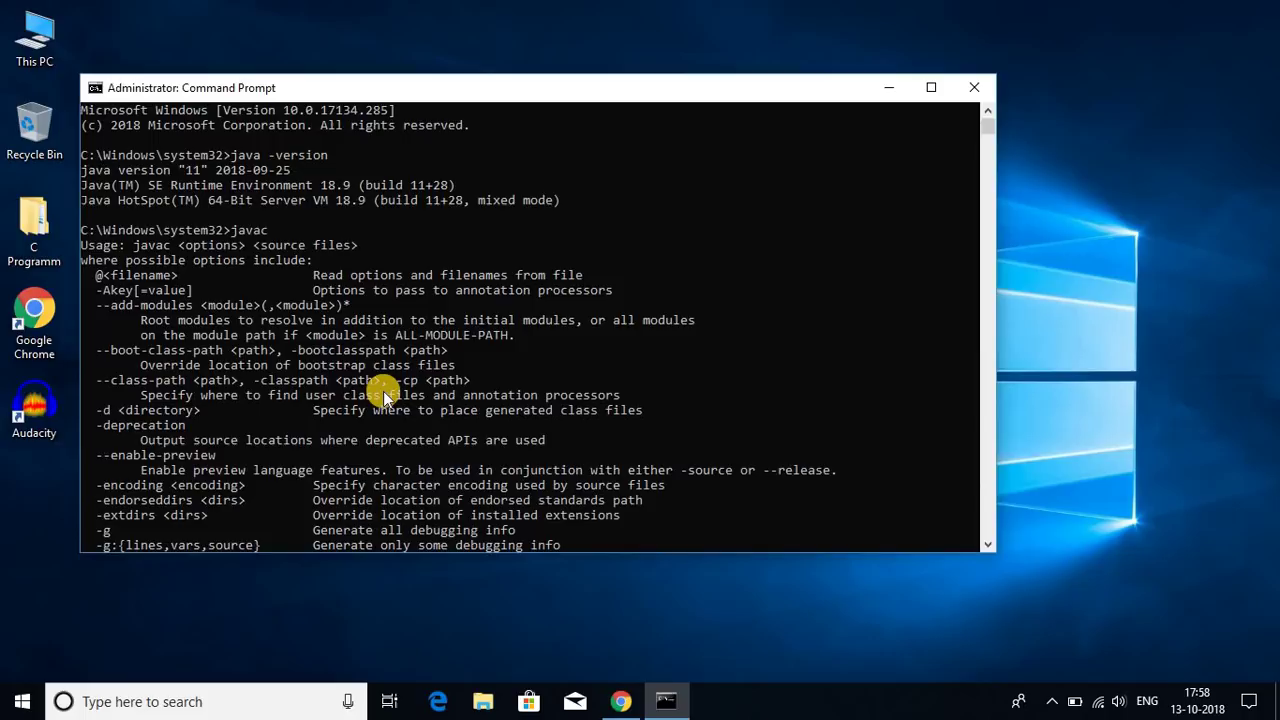